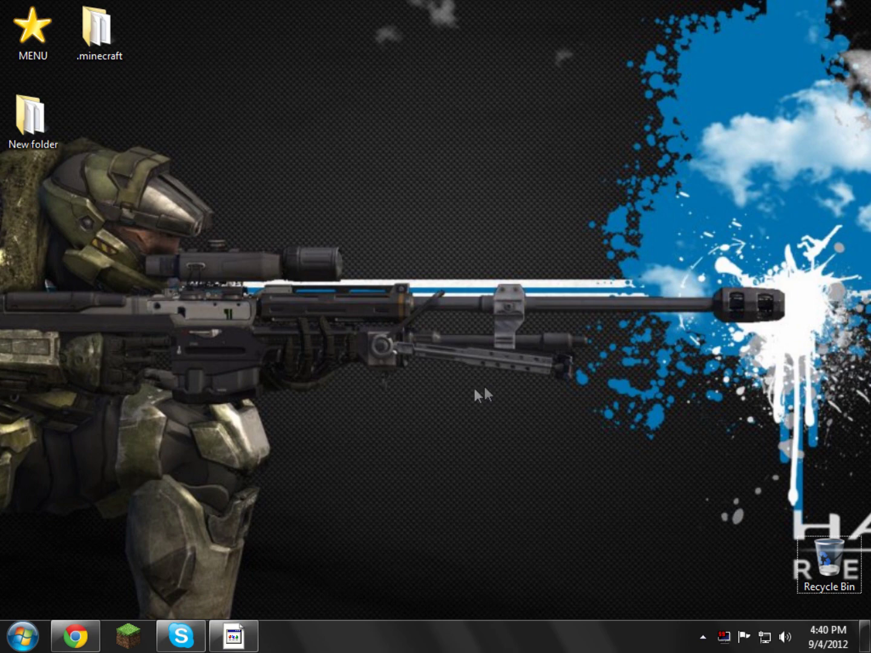
Switch to Chrome and look over the Smart Moving, Risugami's Mods and Player API forum topics.
click(75, 635)
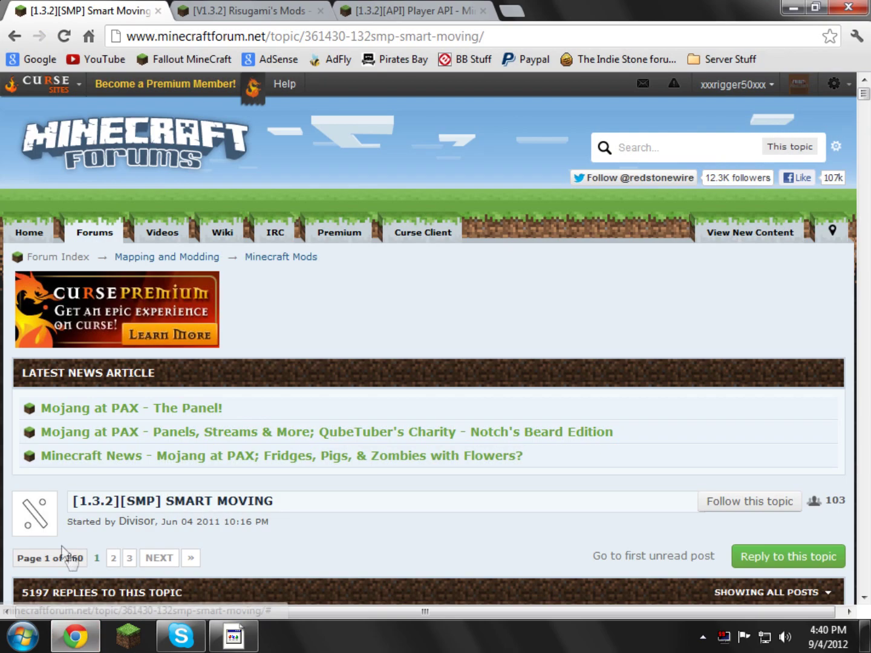
scroll(190, 389, down, 6)
scroll(193, 390, up, 6)
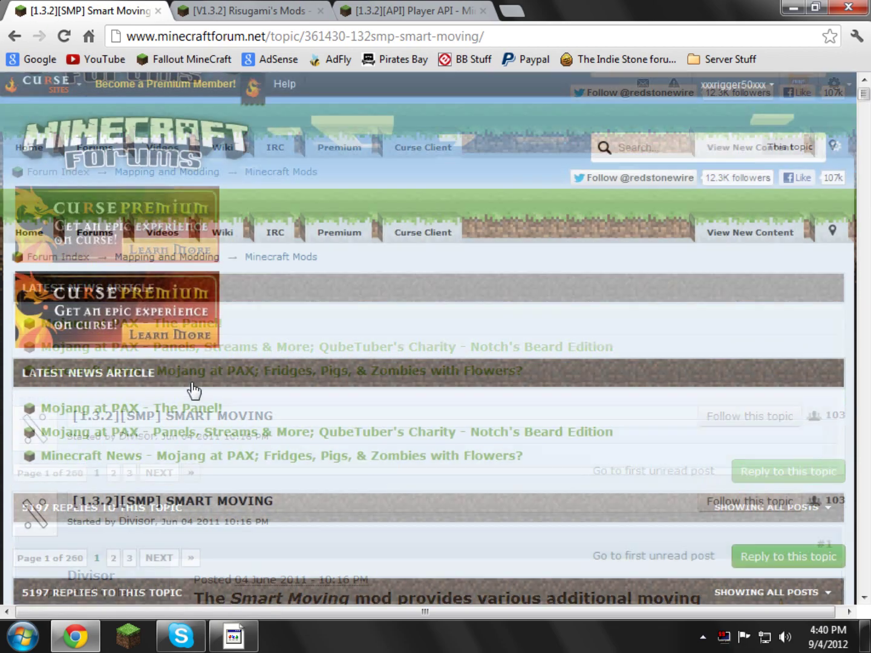
click(242, 9)
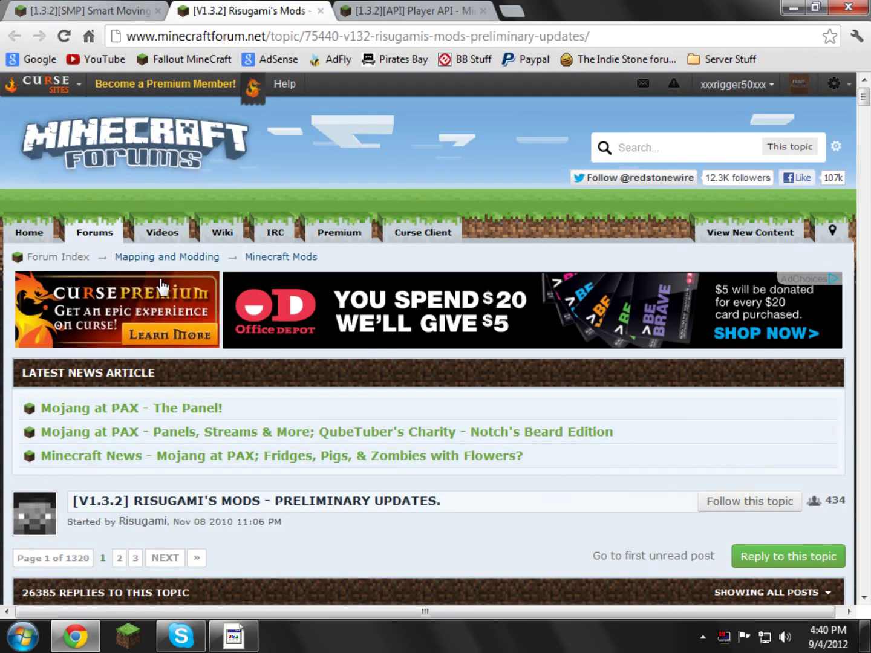
scroll(186, 249, down, 6)
scroll(175, 334, up, 6)
key(ctrl+Tab)
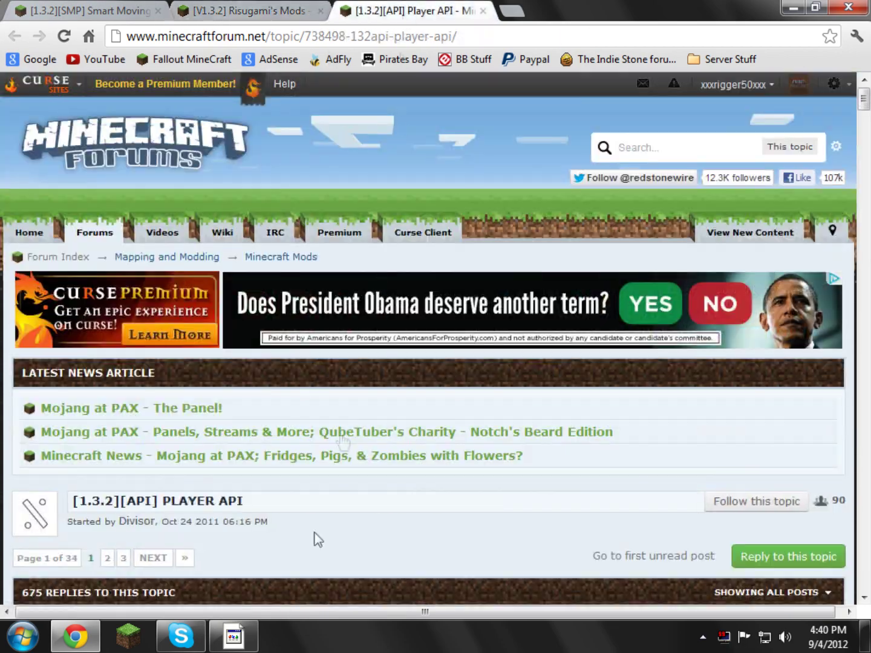
Download MC 1.3.2 - Smart Moving 10.1.1.zip through the Mediafire link in the Smart Moving topic, then close that page.
click(65, 9)
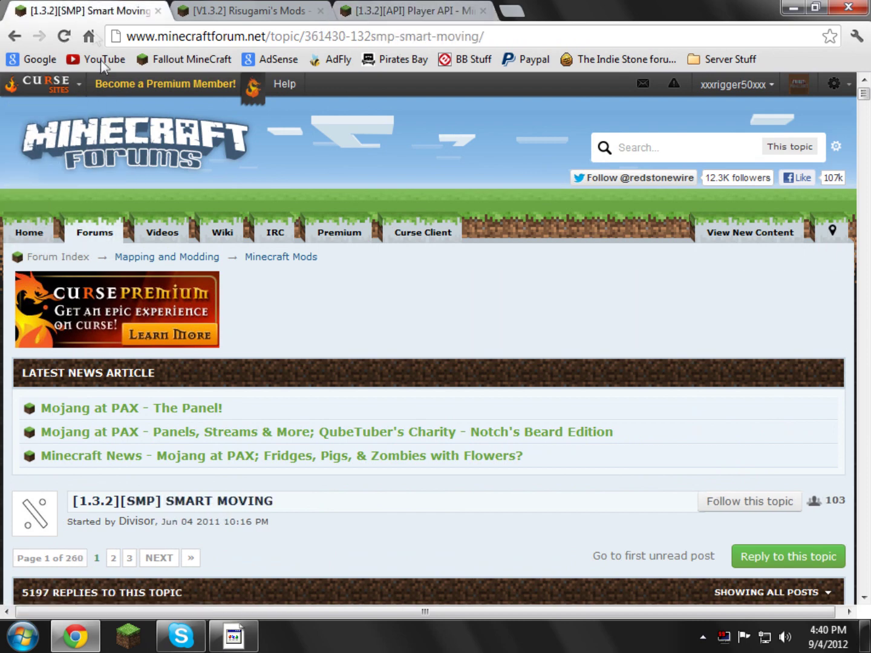
scroll(121, 206, down, 4)
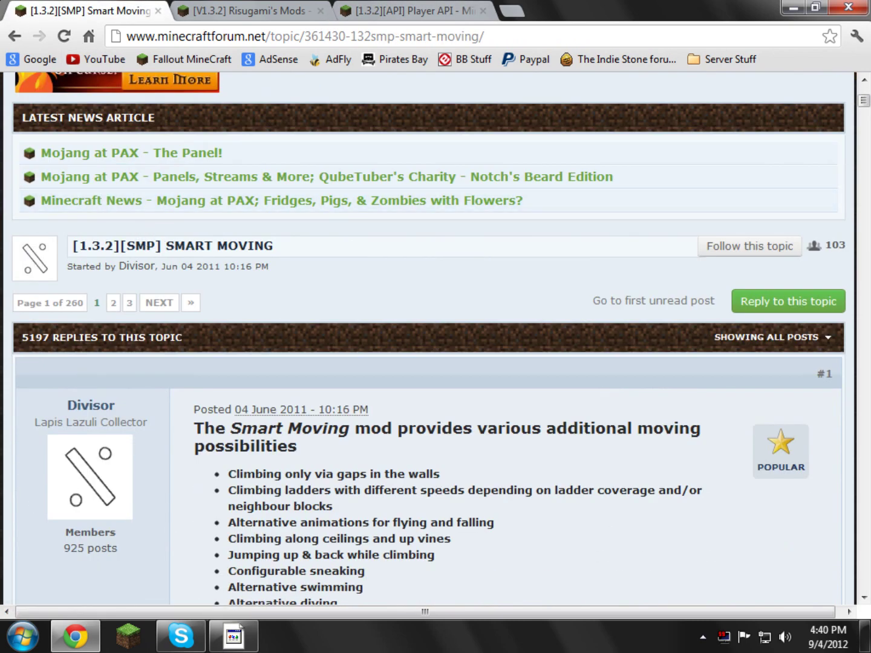
scroll(387, 382, down, 5)
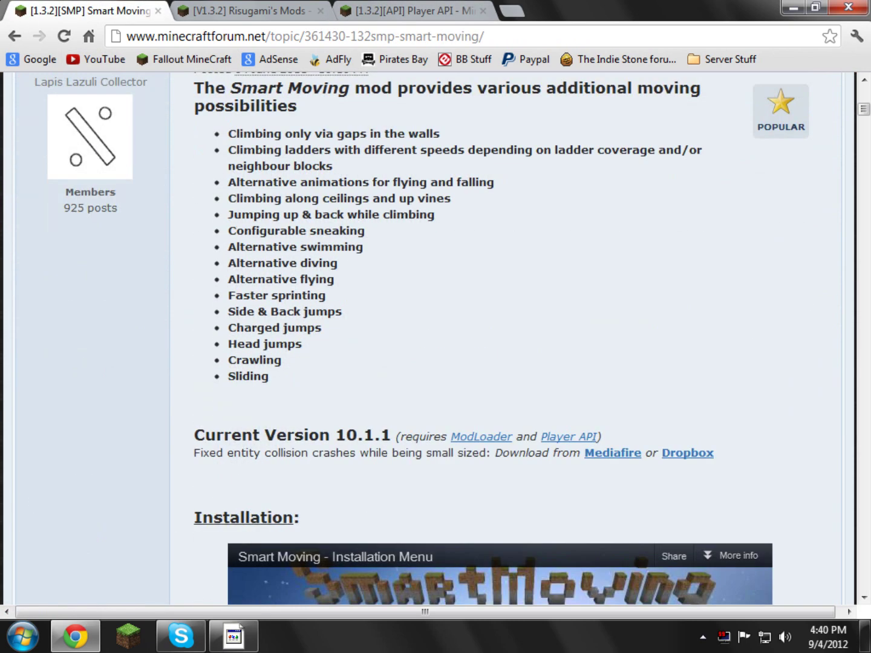
click(603, 461)
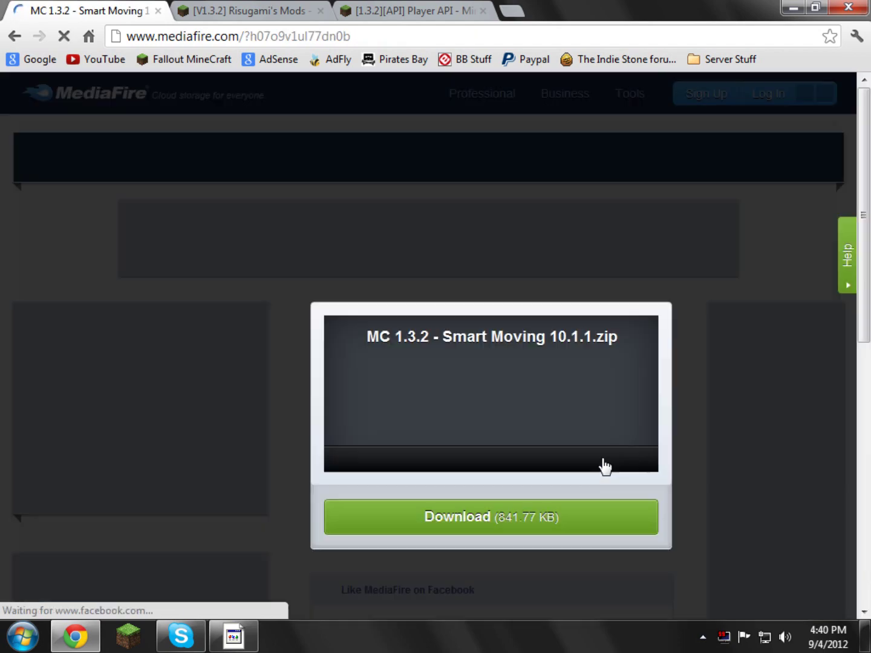
click(497, 522)
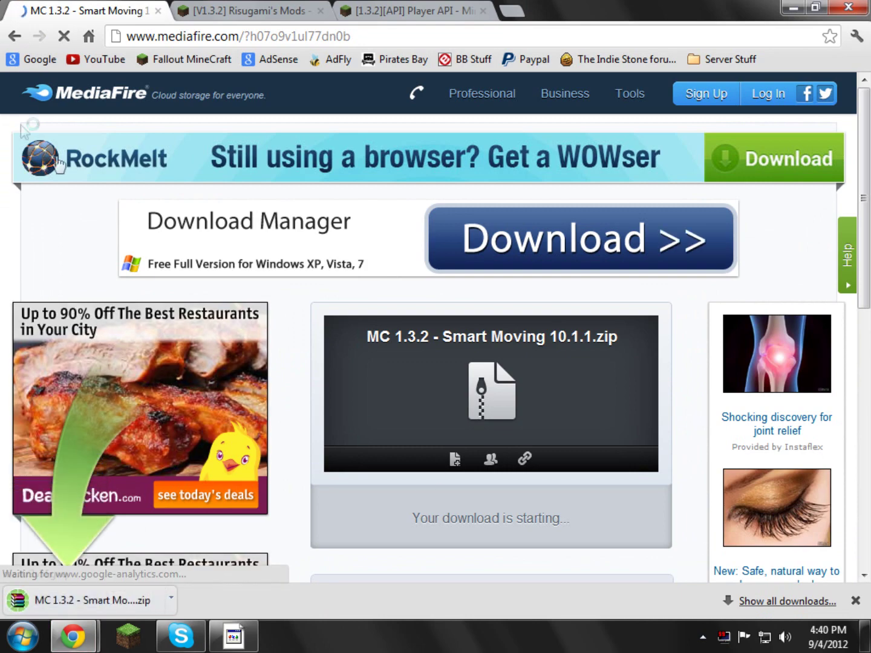
click(157, 12)
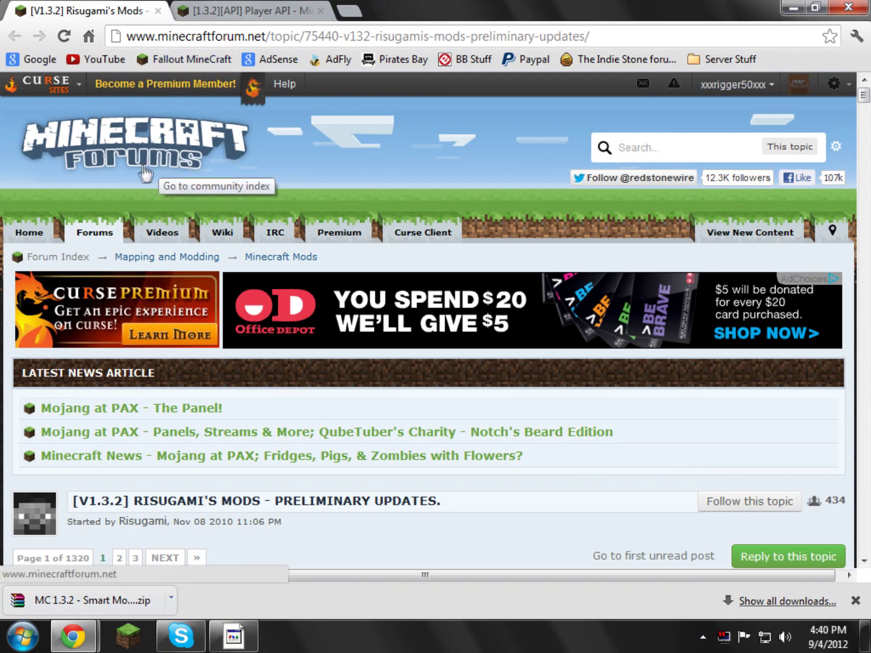
Download ModLoader.zip through the Adfly link under ModLoader 1.3.2 in Risugami's topic and close the ad page.
scroll(140, 172, down, 20)
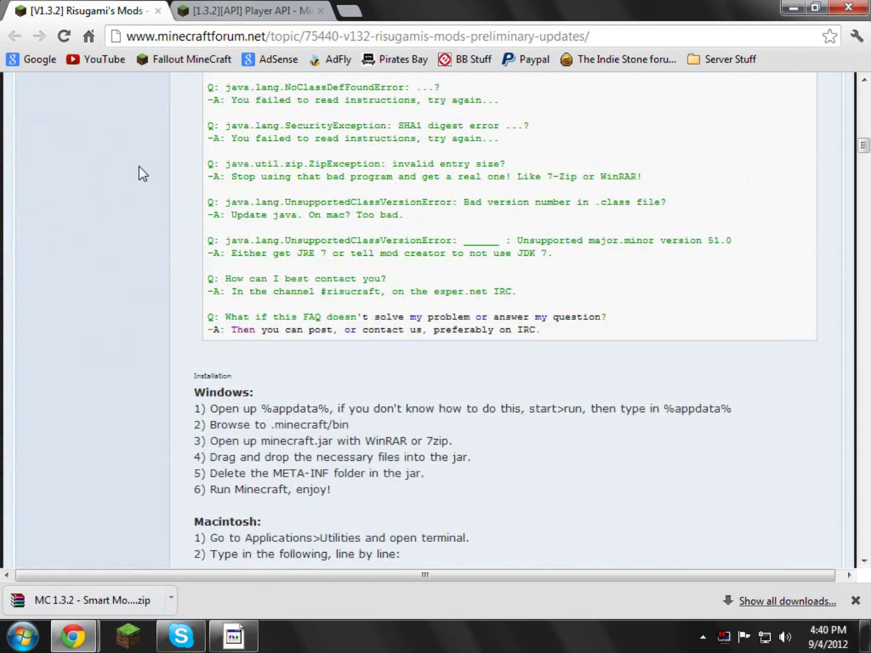
scroll(140, 173, down, 10)
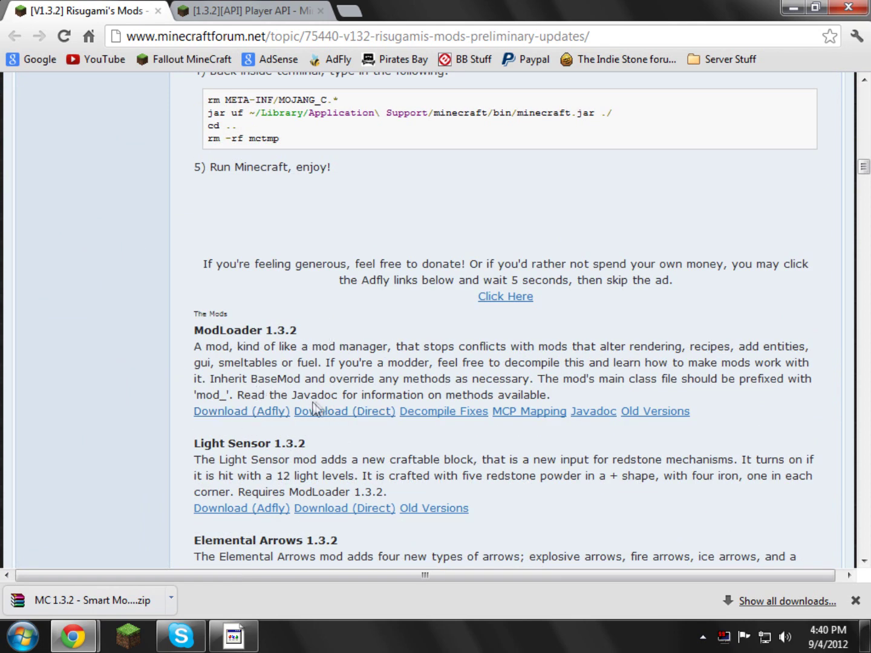
click(287, 414)
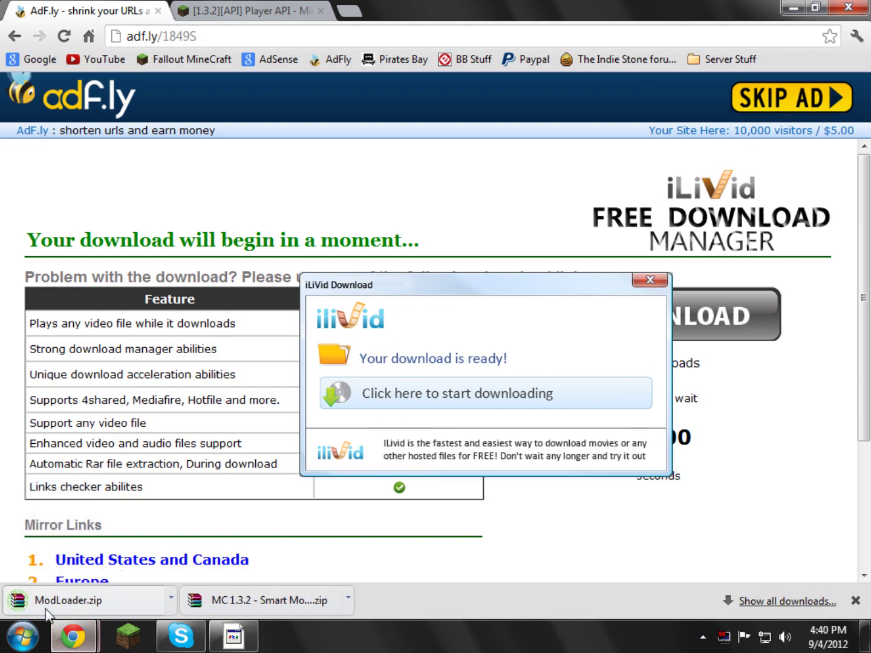
click(158, 11)
Download MC 1.3.2 - Player API client 1.2.zip through the Client 1.2 Mediafire link in the Player API topic.
scroll(505, 215, down, 5)
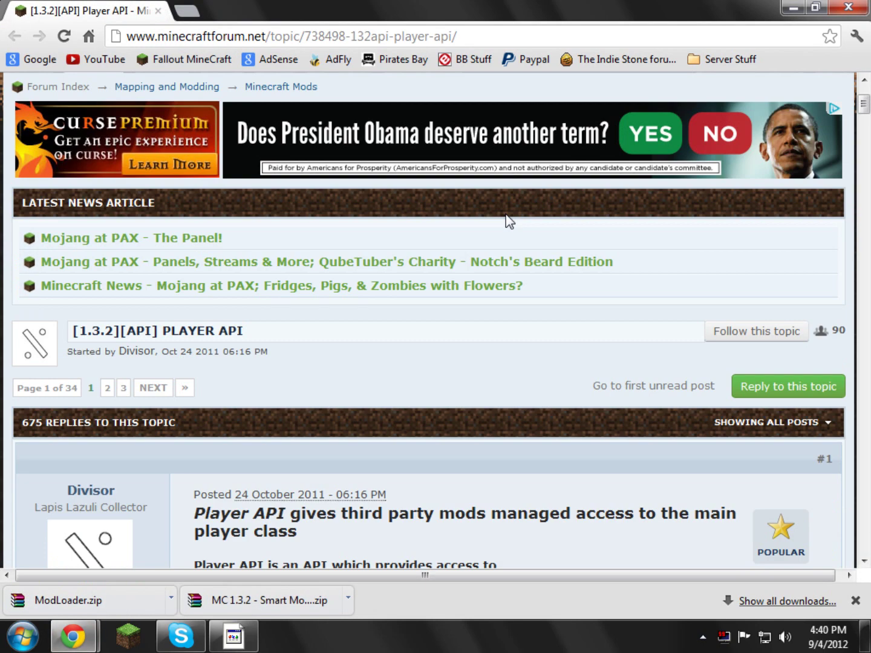
scroll(489, 196, down, 4)
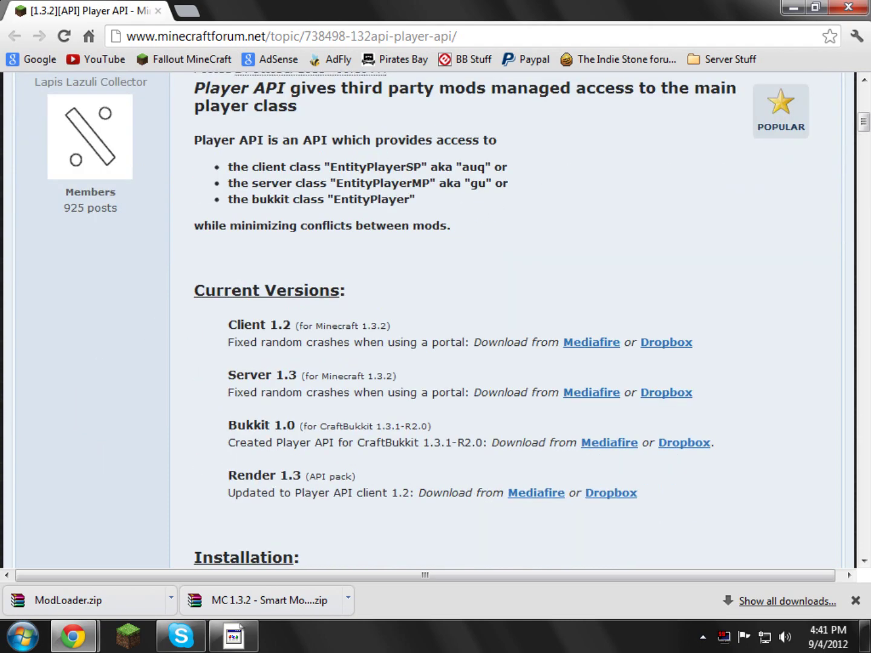
drag(229, 325, 295, 324)
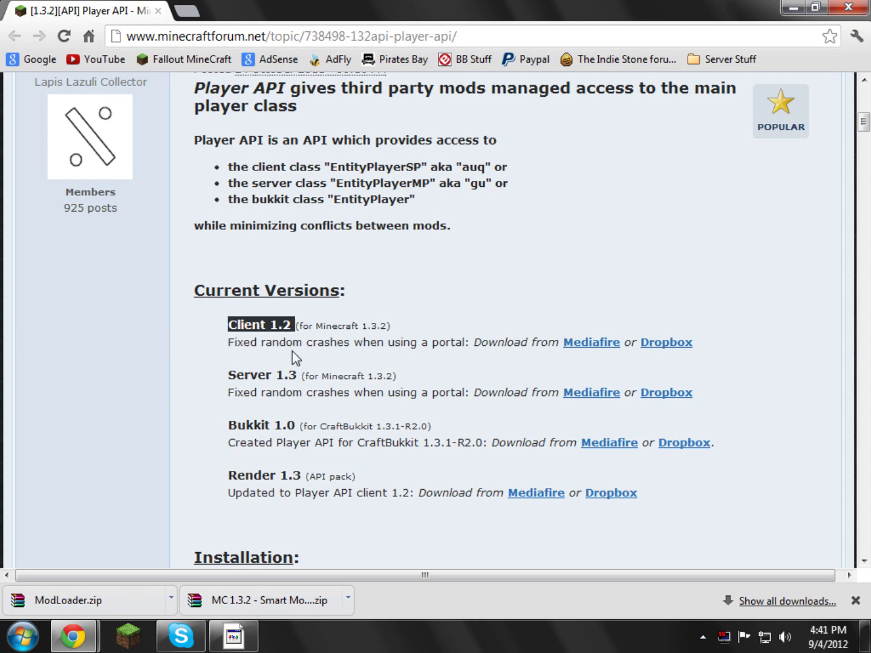
click(580, 345)
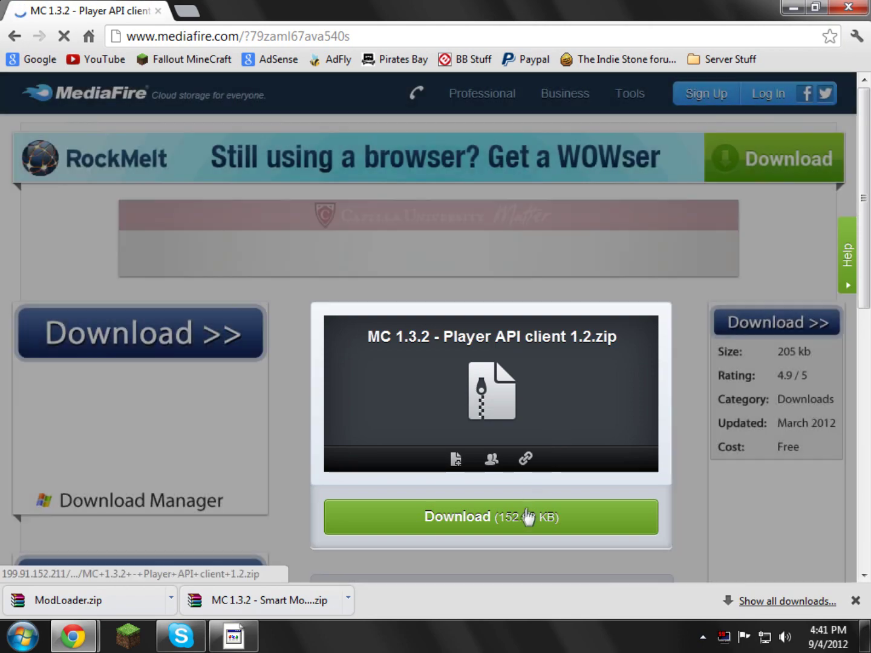
click(526, 517)
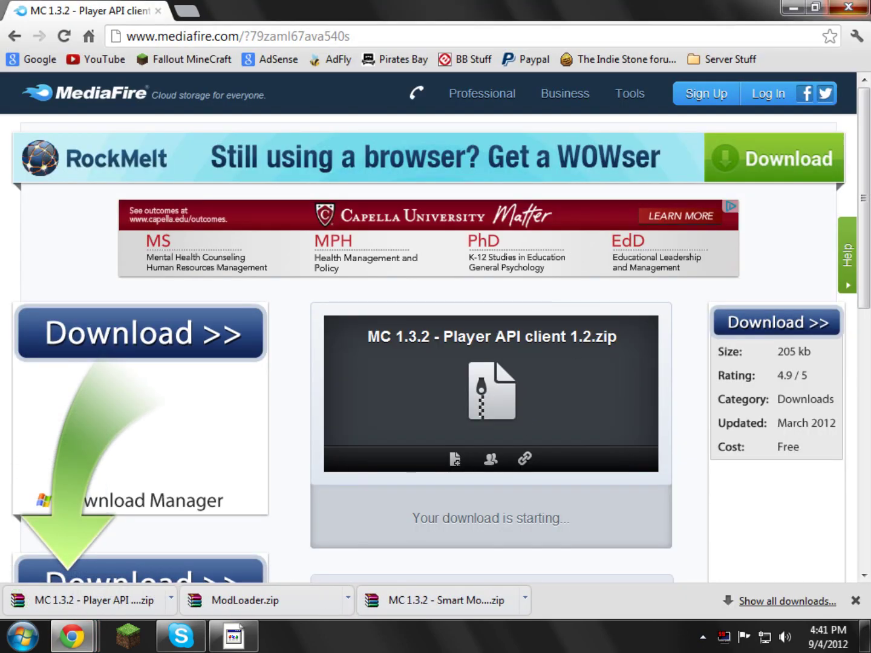
Close the browser and the leftover advertising pop-up windows to return to the desktop.
click(848, 8)
click(868, 8)
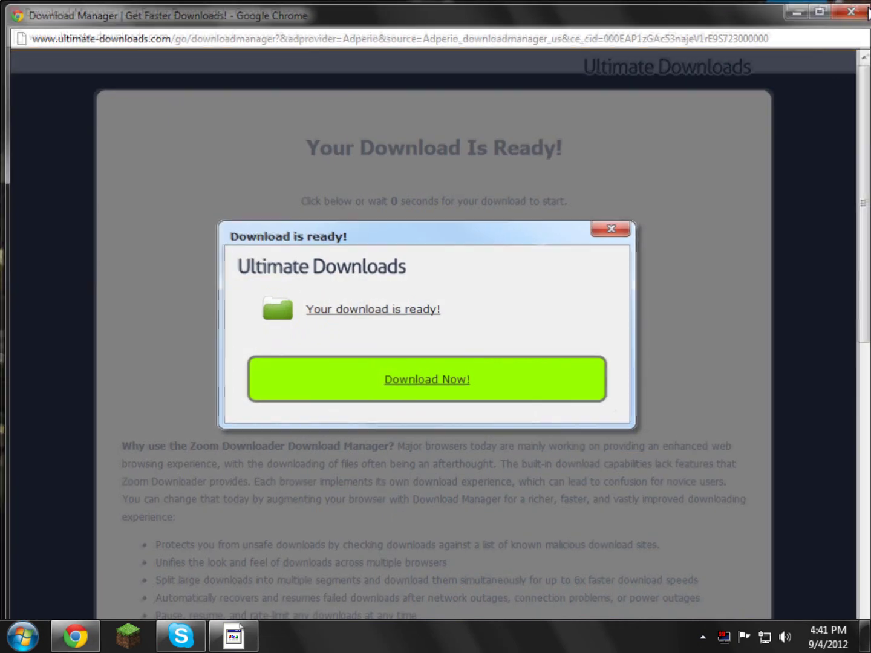
click(868, 9)
click(369, 329)
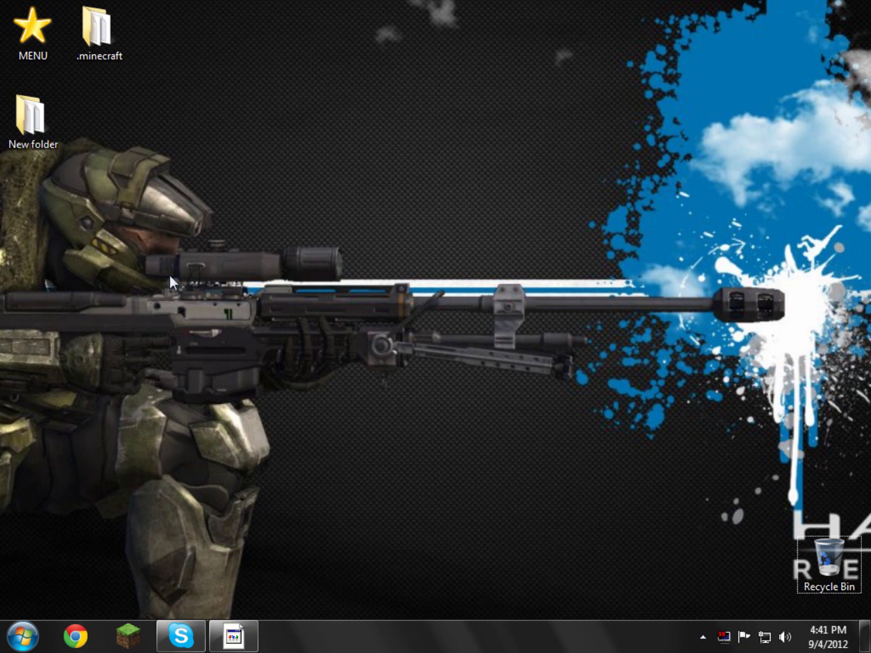
Move the Player API, Smart Moving and ModLoader archives from the Downloads folder to the desktop and close the folder window.
click(23, 636)
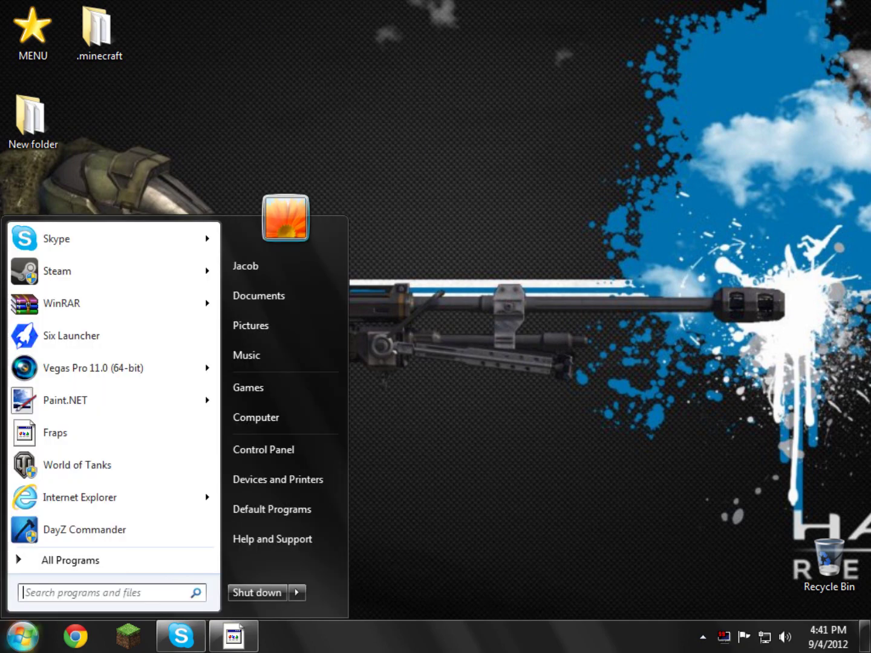
click(291, 431)
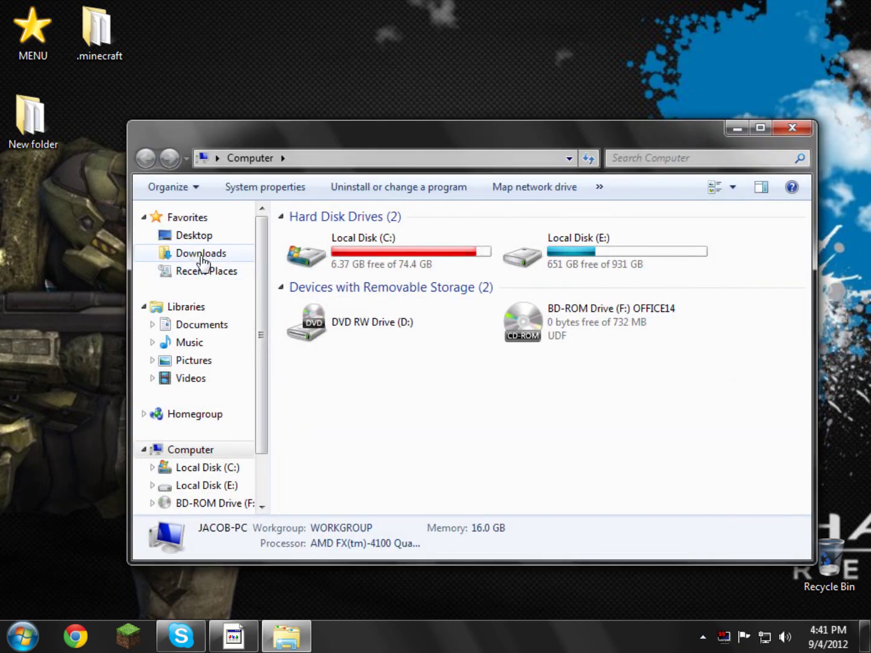
click(197, 253)
drag(330, 336, 3, 302)
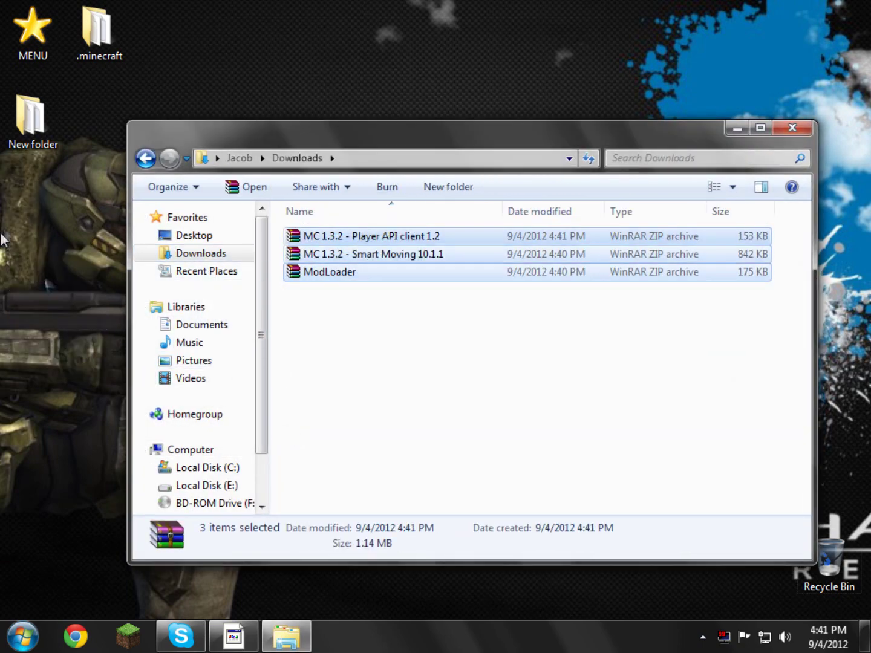
click(792, 128)
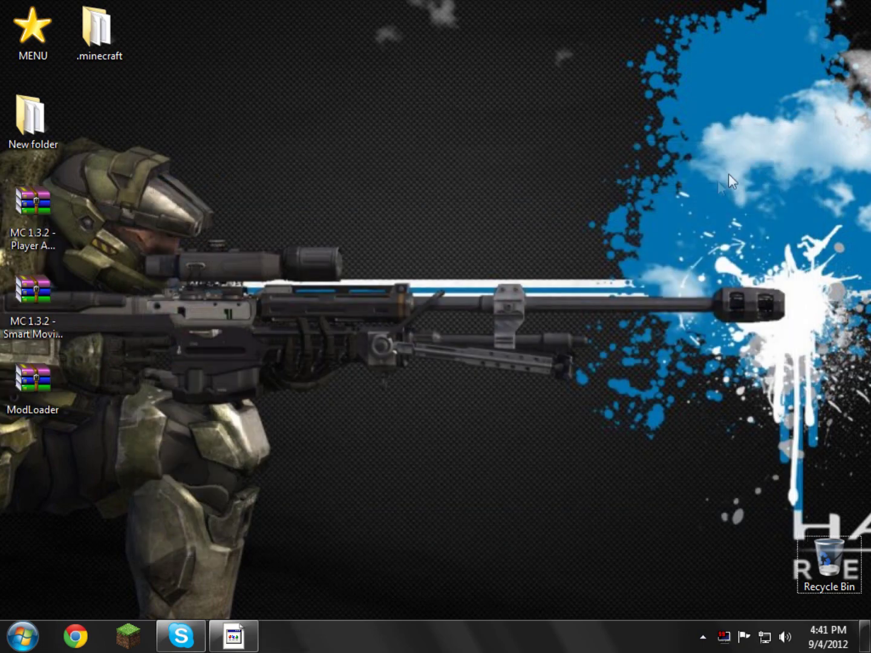
click(42, 221)
click(19, 306)
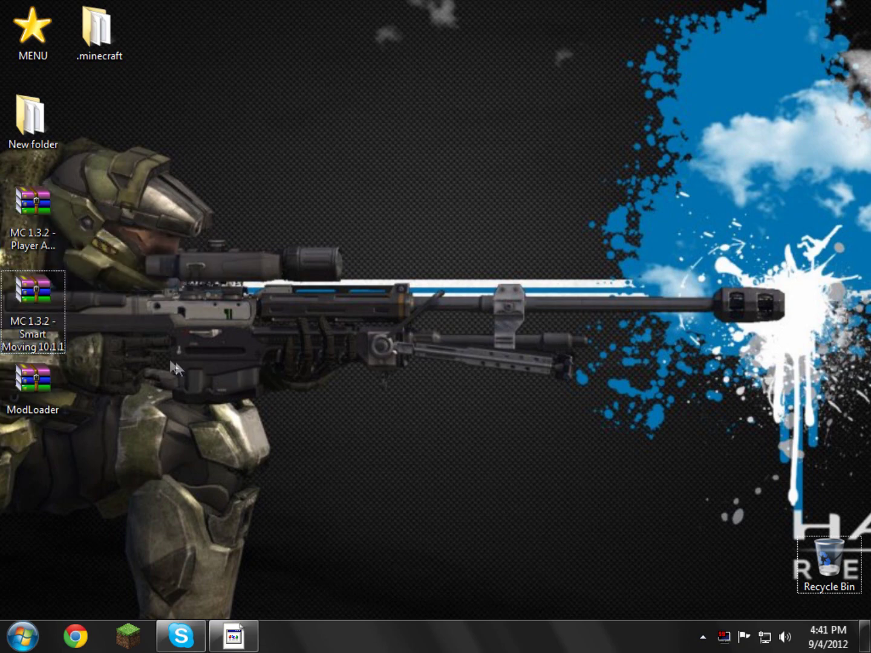
click(18, 233)
click(28, 310)
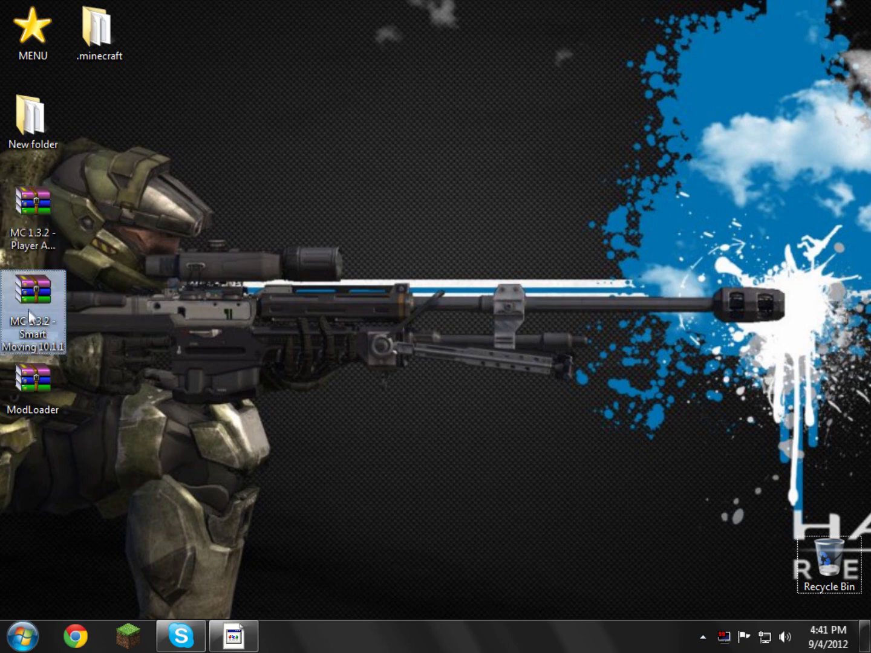
click(33, 381)
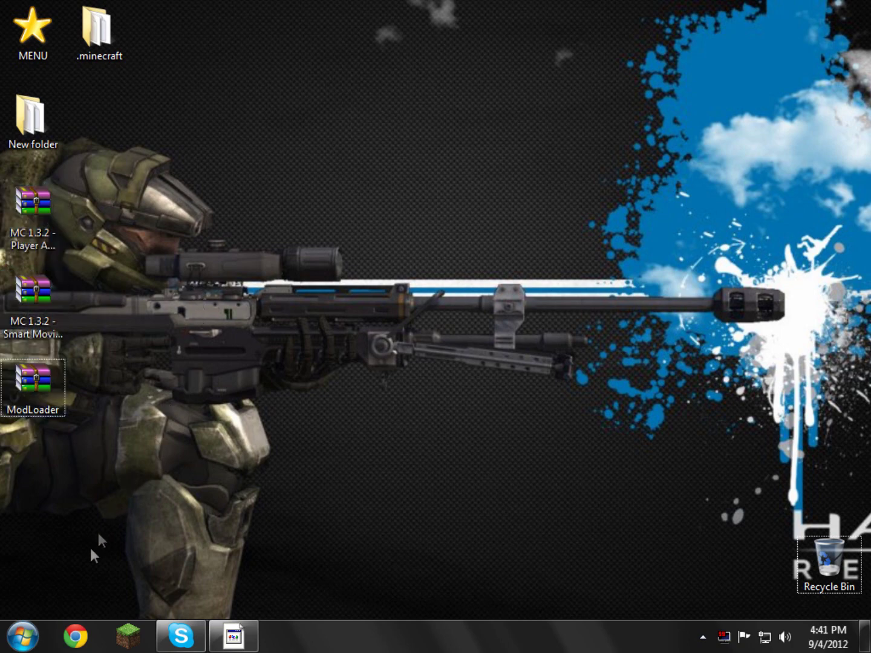
Open the roaming application data folder with %appdata% and go to the bin folder inside .minecraft.
click(23, 637)
text(%)
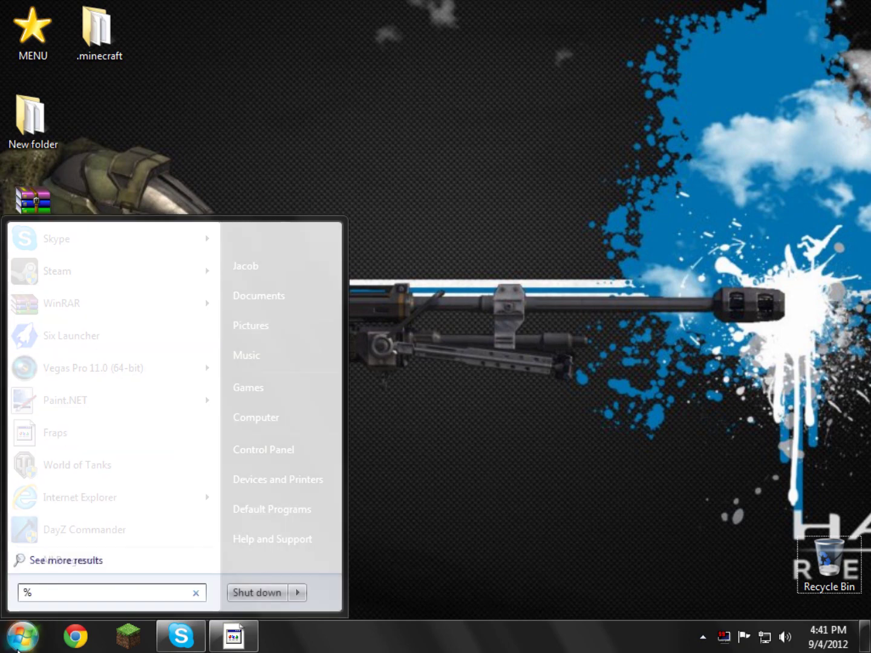
text(appdata%)
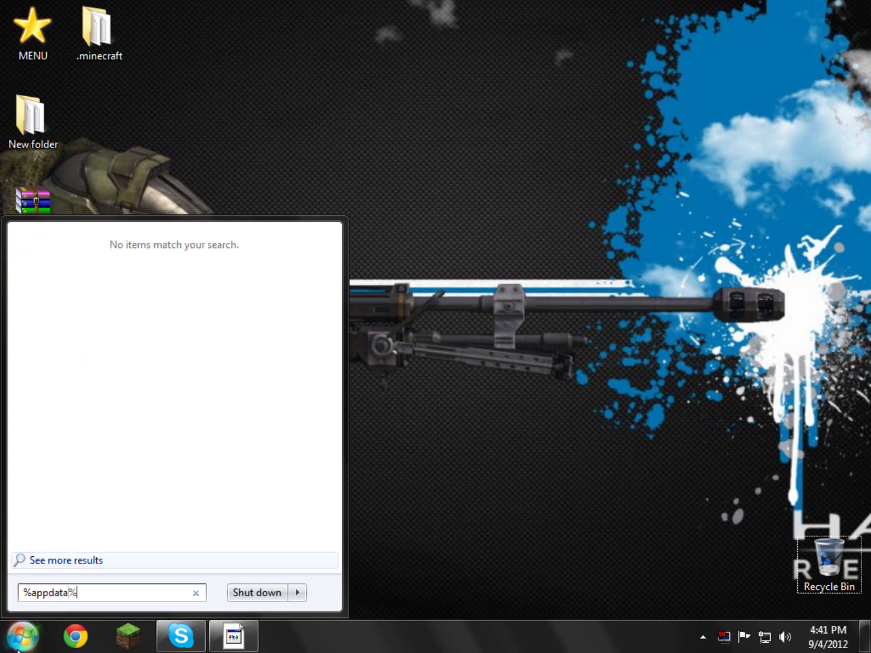
key(Return)
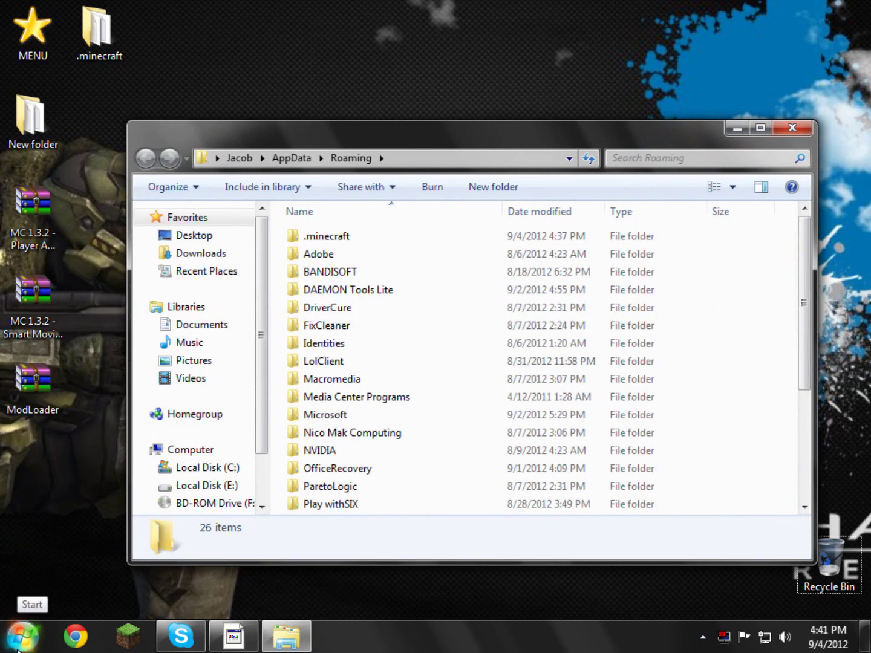
double_click(440, 240)
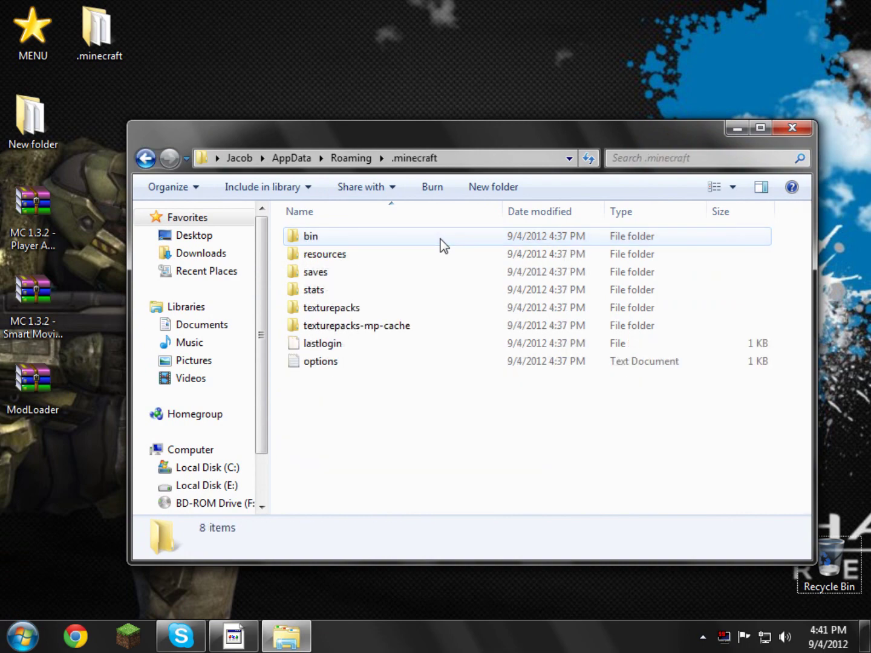
double_click(400, 237)
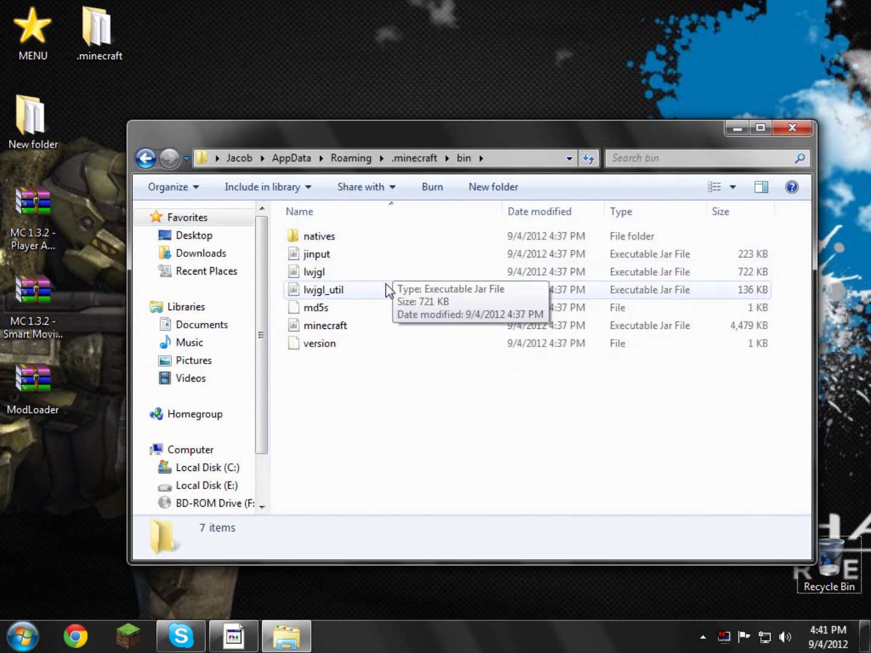
Open the minecraft jar file in the bin folder with WinRAR archiver.
click(383, 326)
right_click(384, 325)
mouse_move(466, 56)
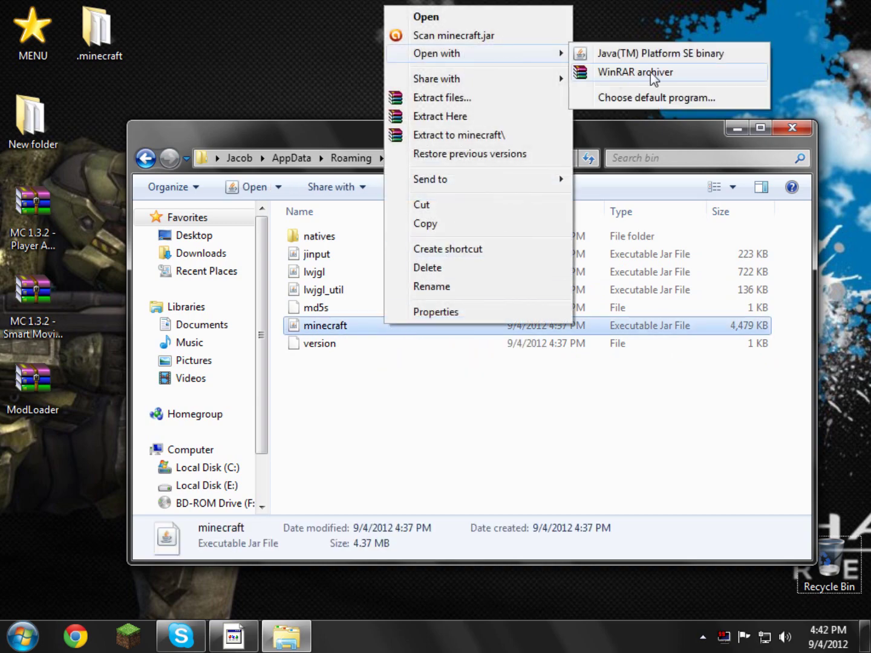
click(652, 76)
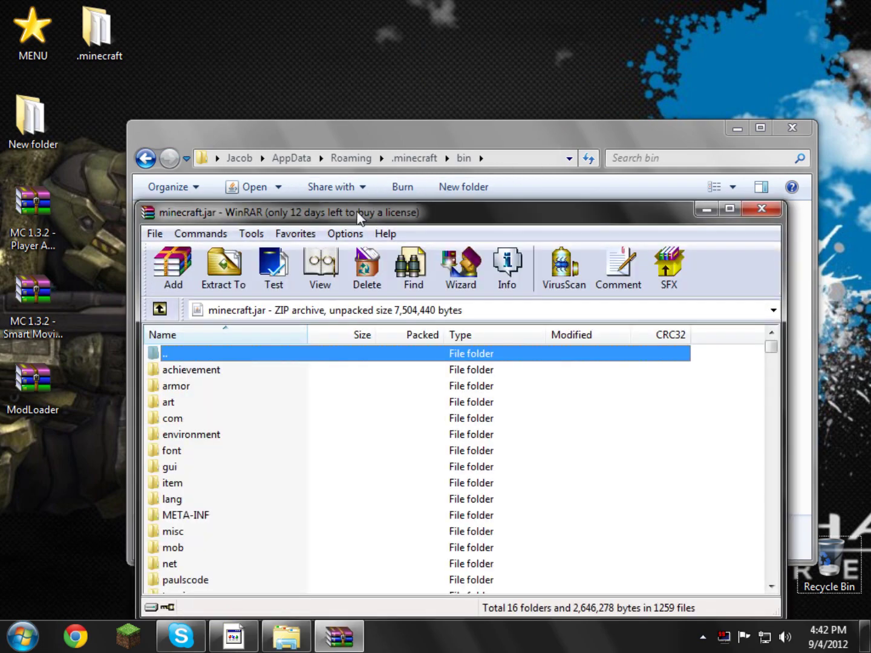
Delete the META-INF folder from minecraft.jar and confirm the deletion.
drag(360, 215, 465, 89)
click(291, 383)
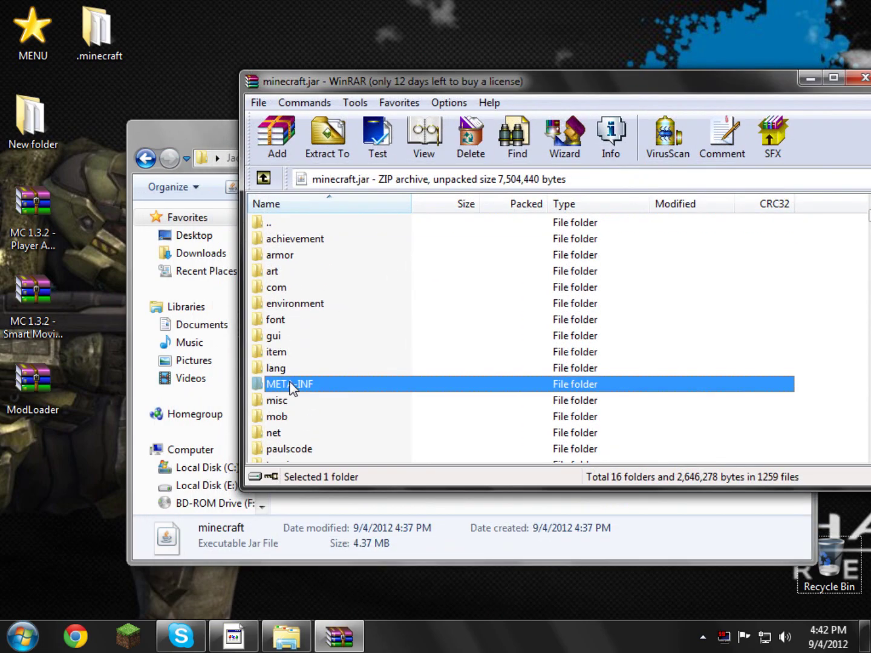
right_click(291, 384)
click(363, 170)
click(456, 379)
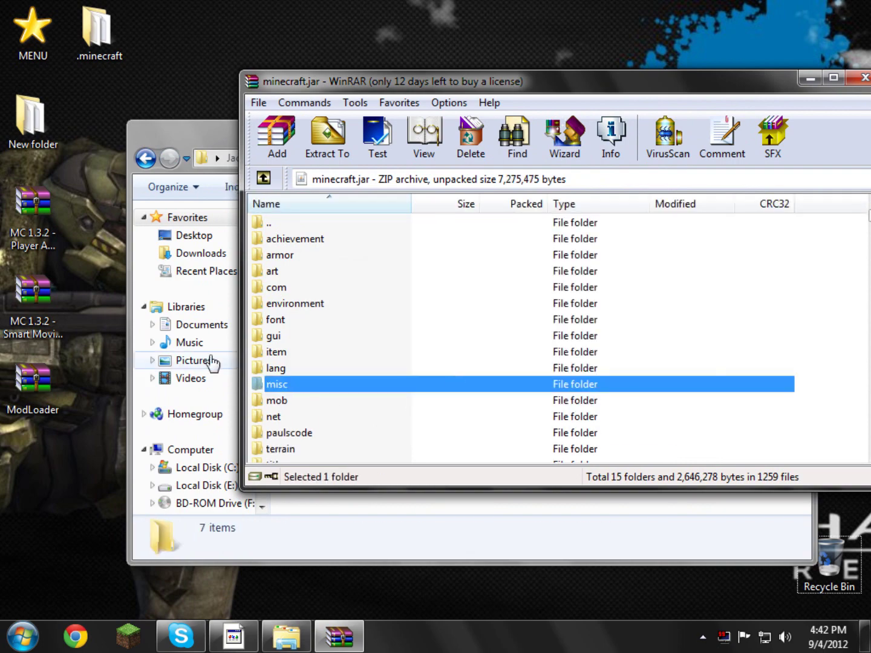
Add all files from the ModLoader archive on the desktop to minecraft.jar with the default archive settings and close ModLoader.zip.
double_click(25, 399)
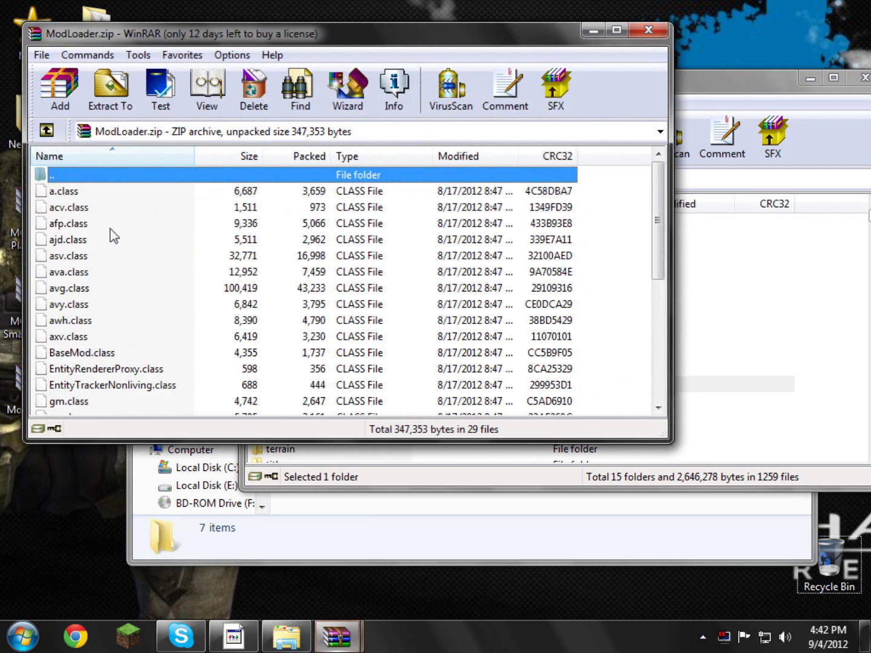
click(111, 226)
right_click(117, 228)
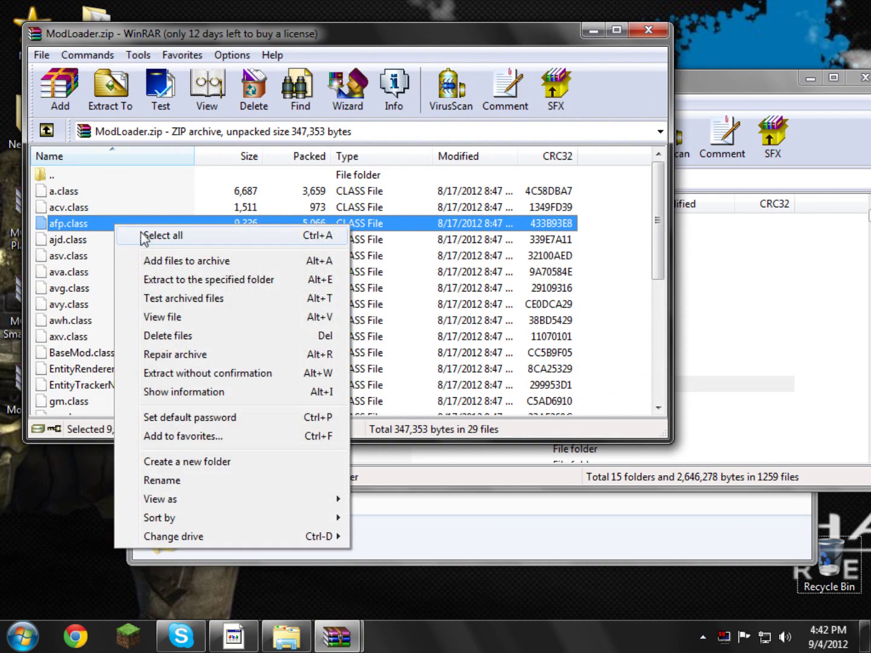
click(139, 237)
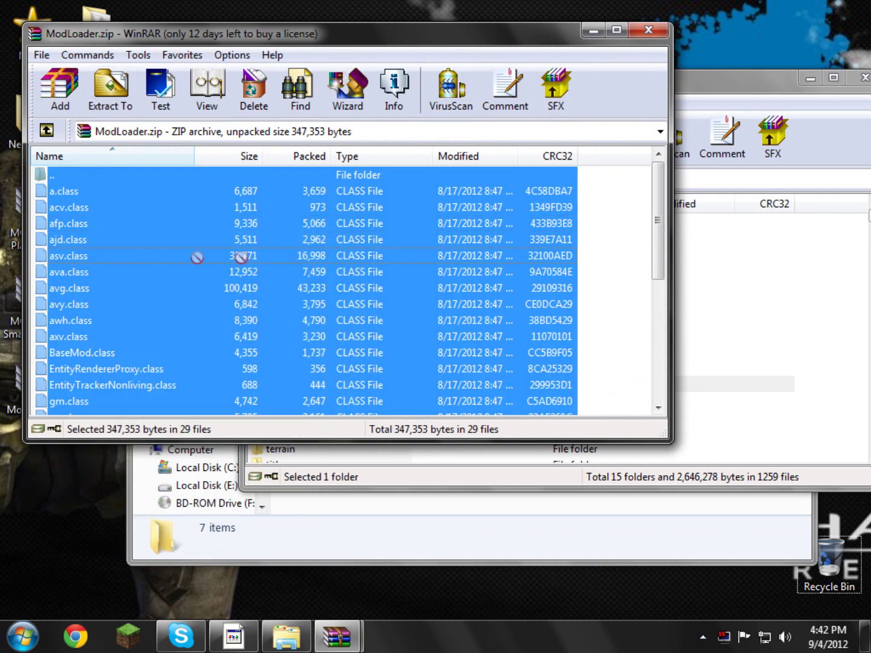
drag(198, 258, 752, 374)
click(590, 427)
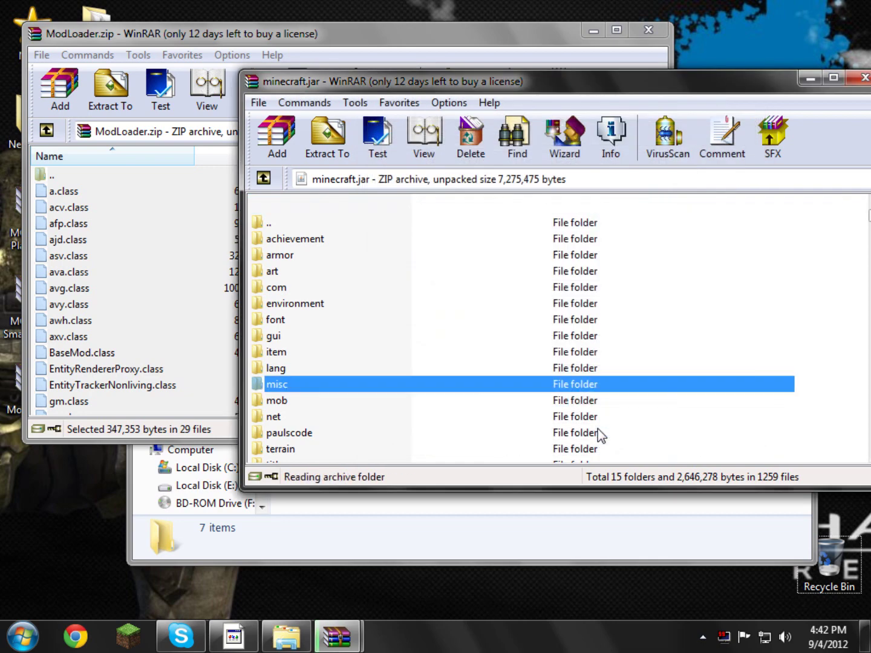
click(648, 29)
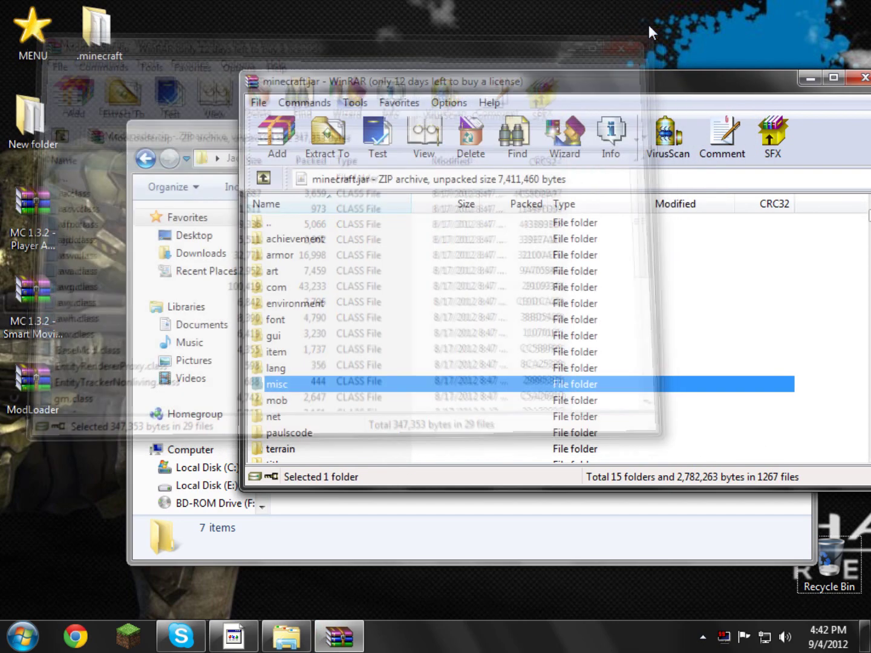
Add all files from the MC 1.3.2 - Player API client 1.2 archive to minecraft.jar with default settings and close that archive.
click(11, 236)
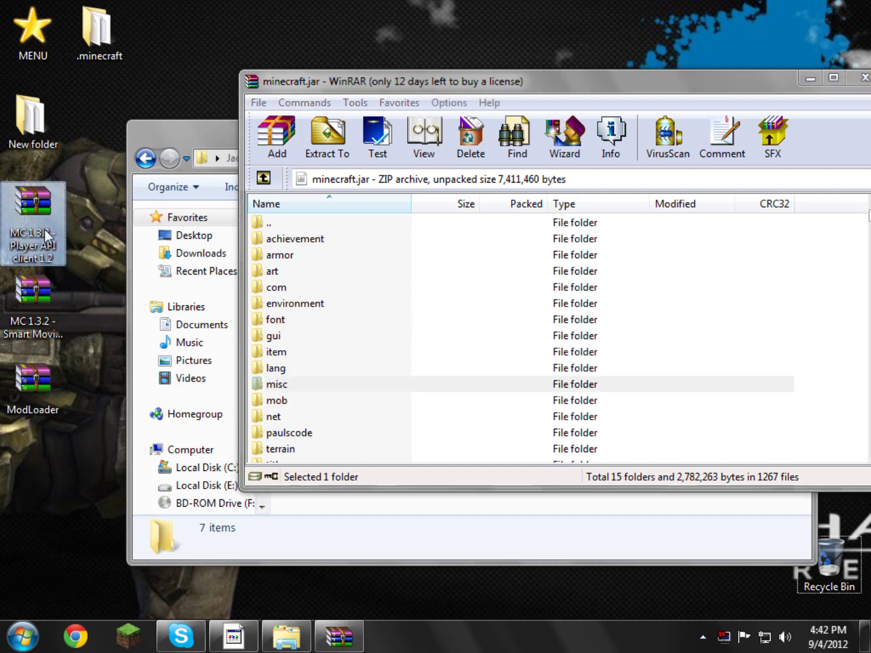
double_click(29, 221)
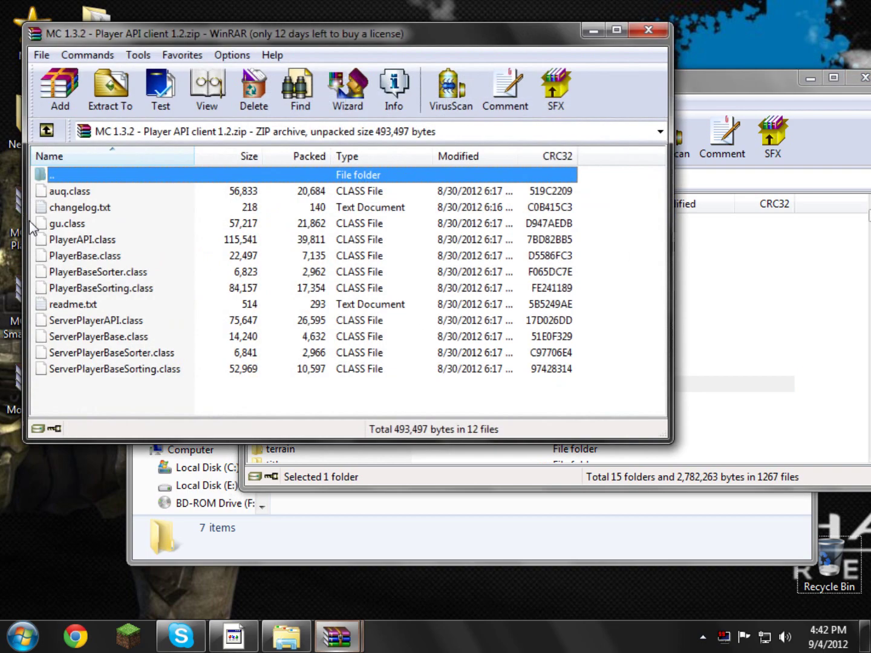
right_click(123, 207)
click(161, 218)
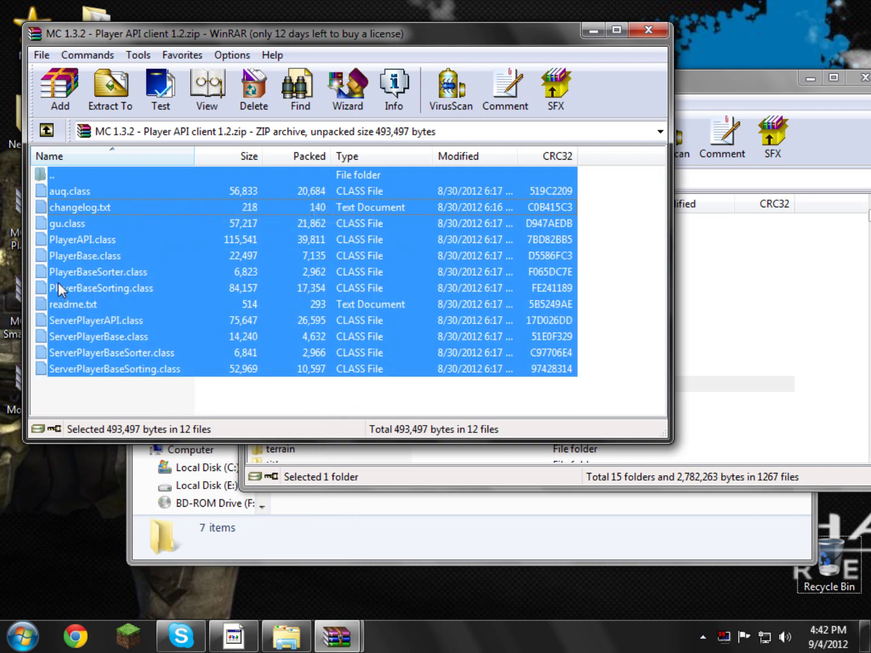
drag(727, 333, 800, 355)
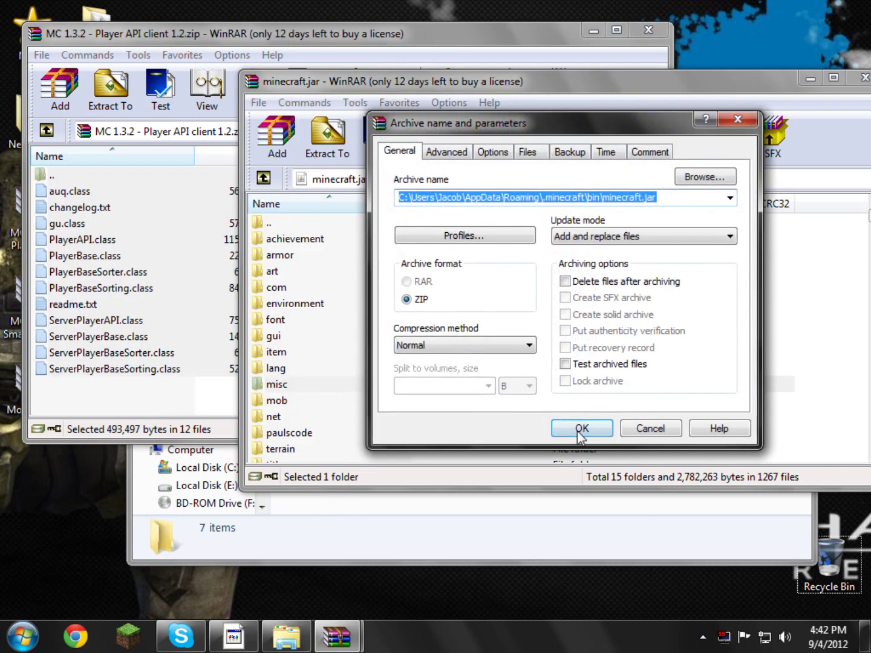
click(581, 429)
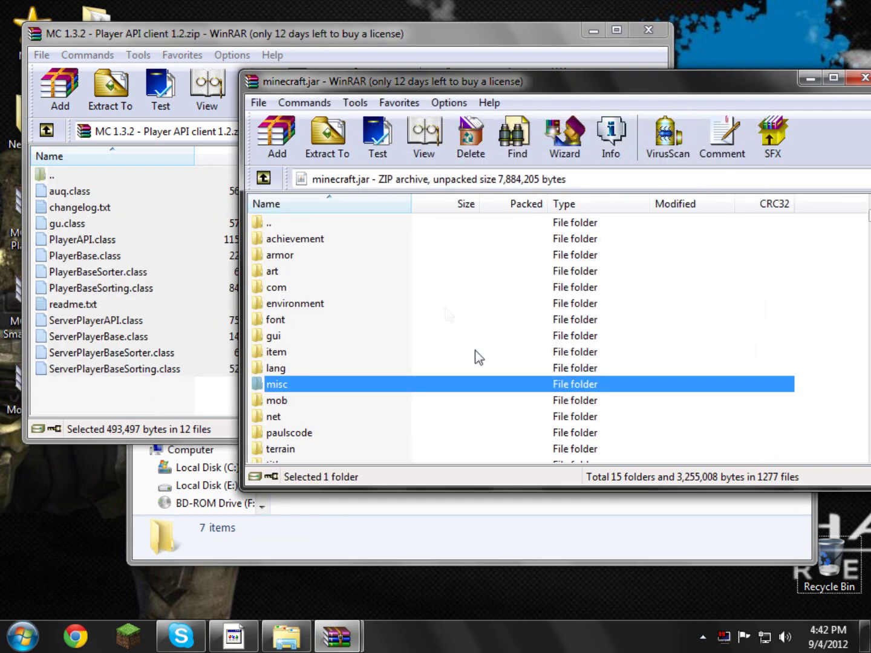
click(648, 29)
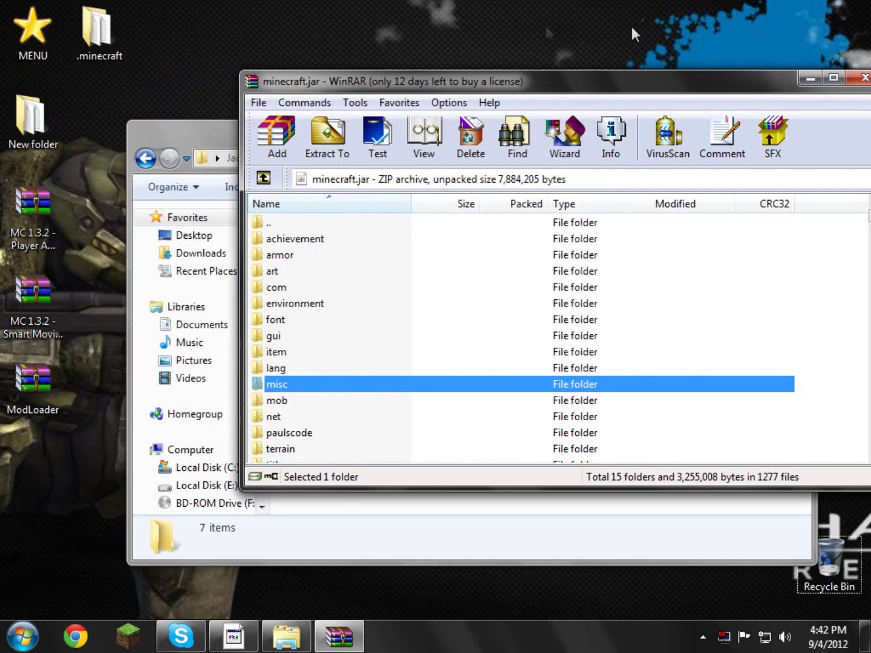
Open the MC 1.3.2 - Smart Moving 10.1.1 archive, widen its name column and open the nested Smart Moving Client for ModLoader.zip.
double_click(54, 288)
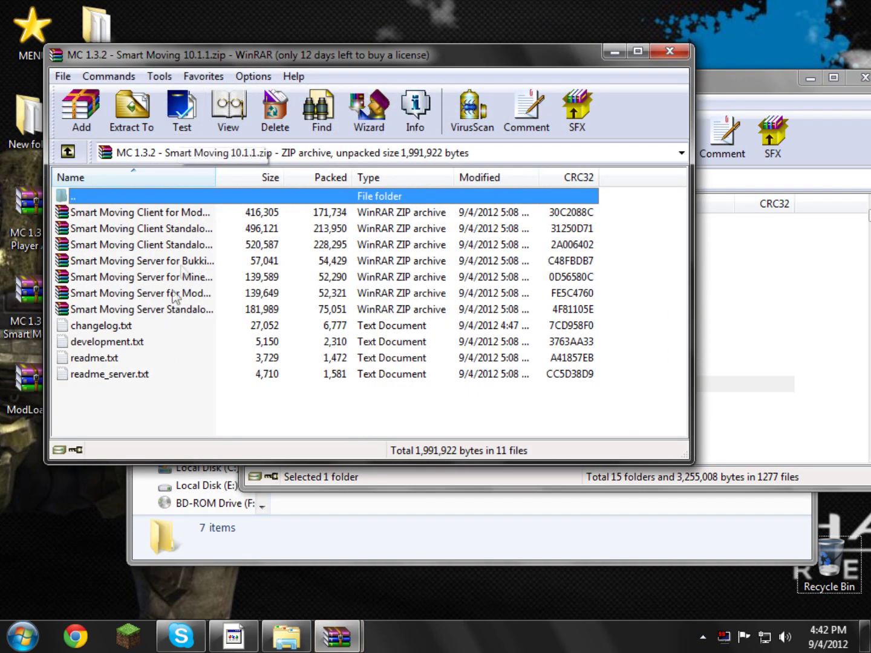
drag(218, 177, 327, 177)
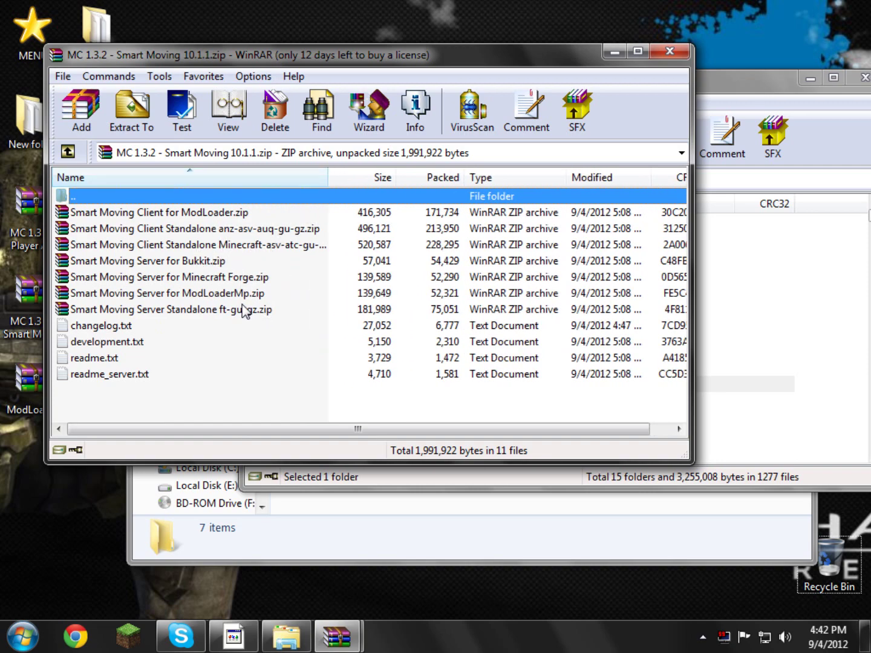
double_click(133, 213)
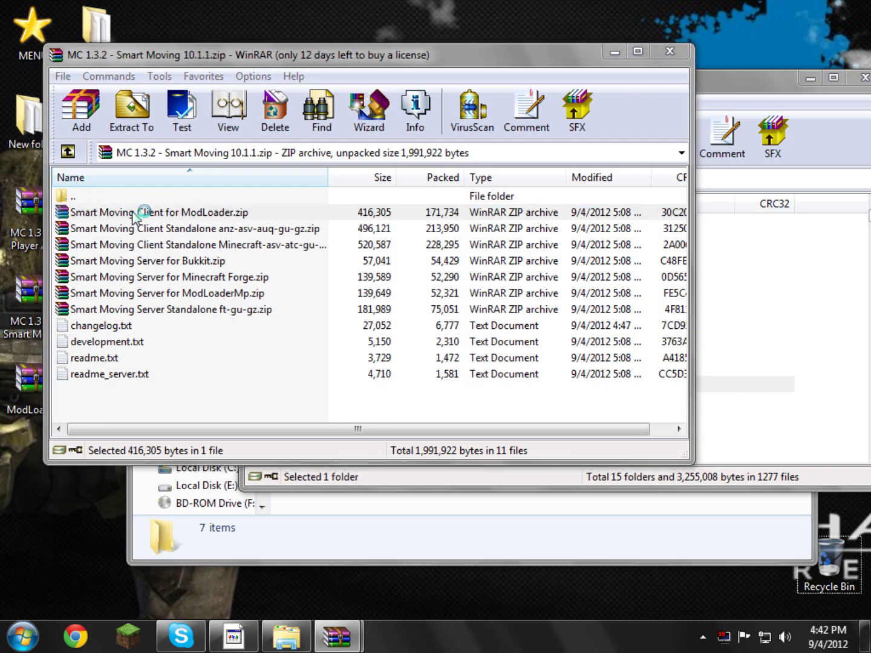
click(691, 74)
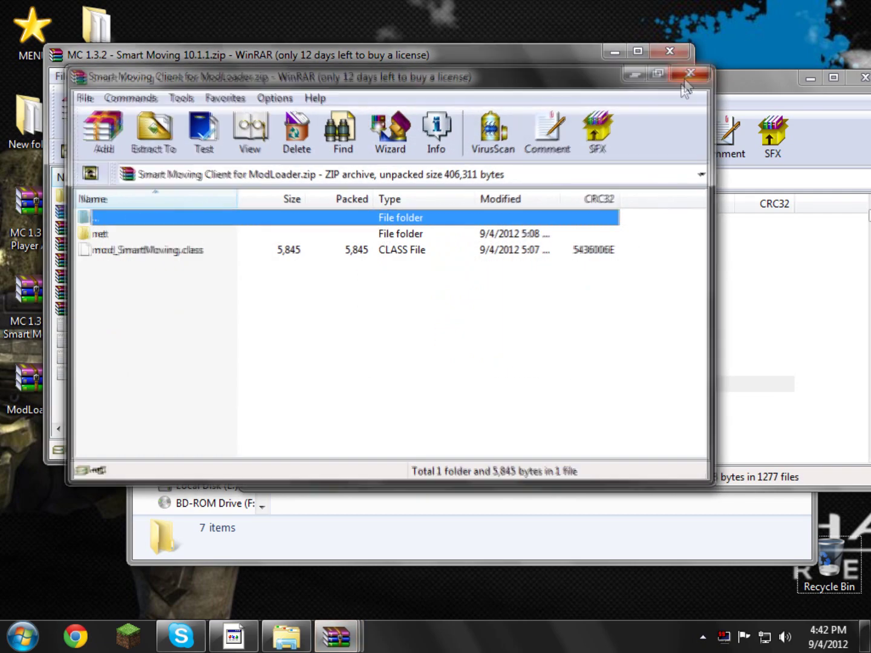
double_click(99, 215)
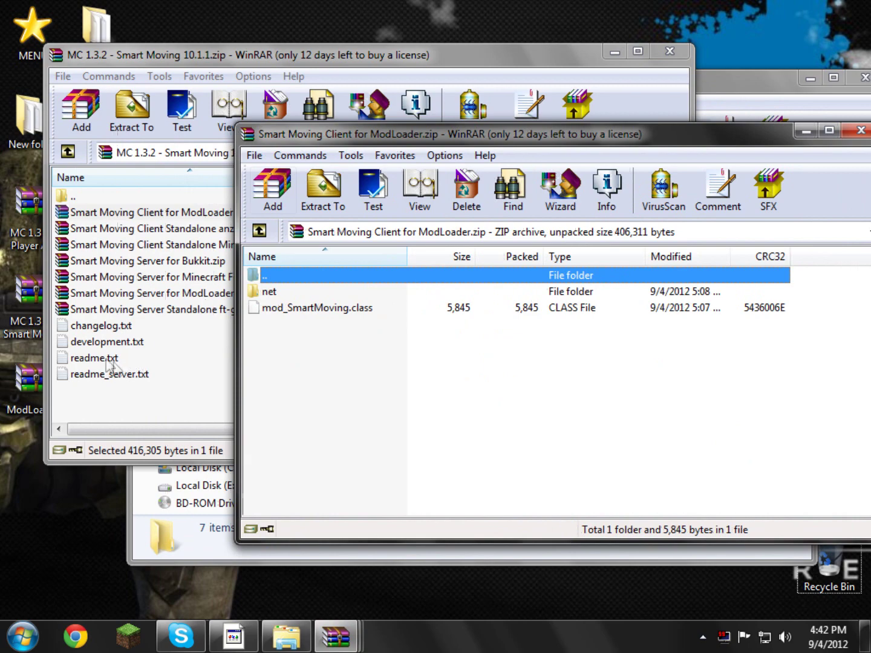
click(195, 297)
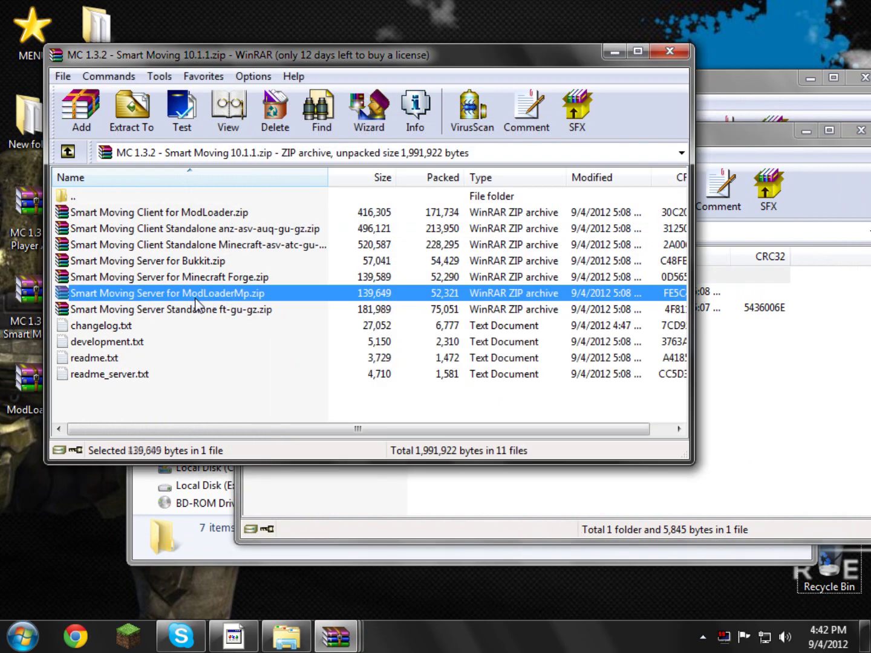
click(144, 265)
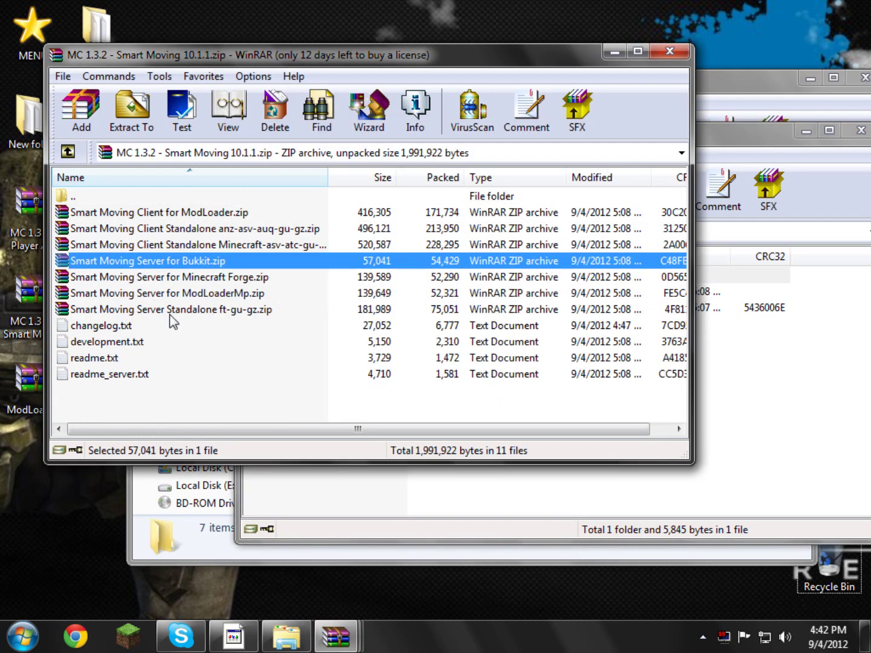
click(197, 246)
click(204, 215)
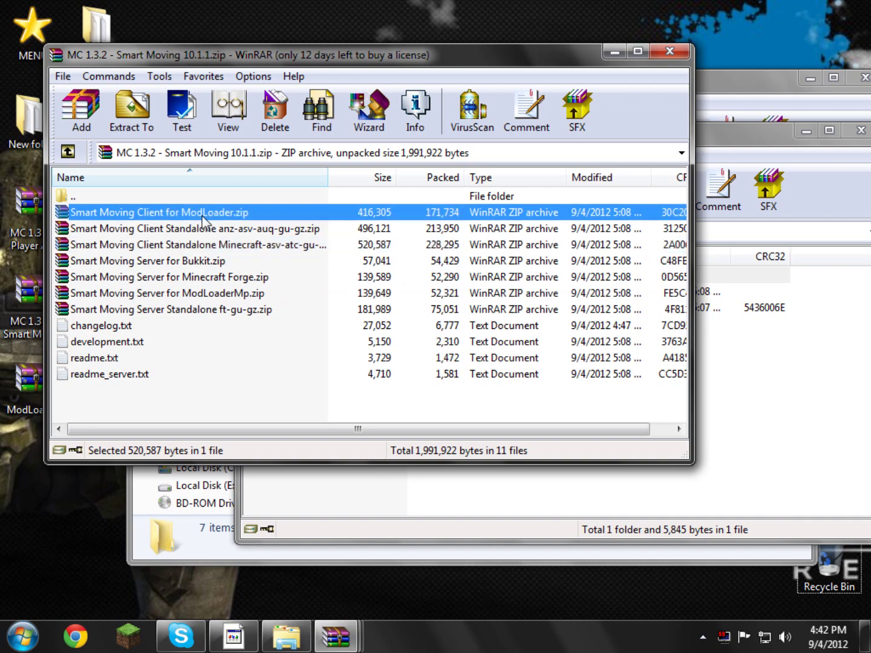
mouse_move(336, 636)
click(502, 554)
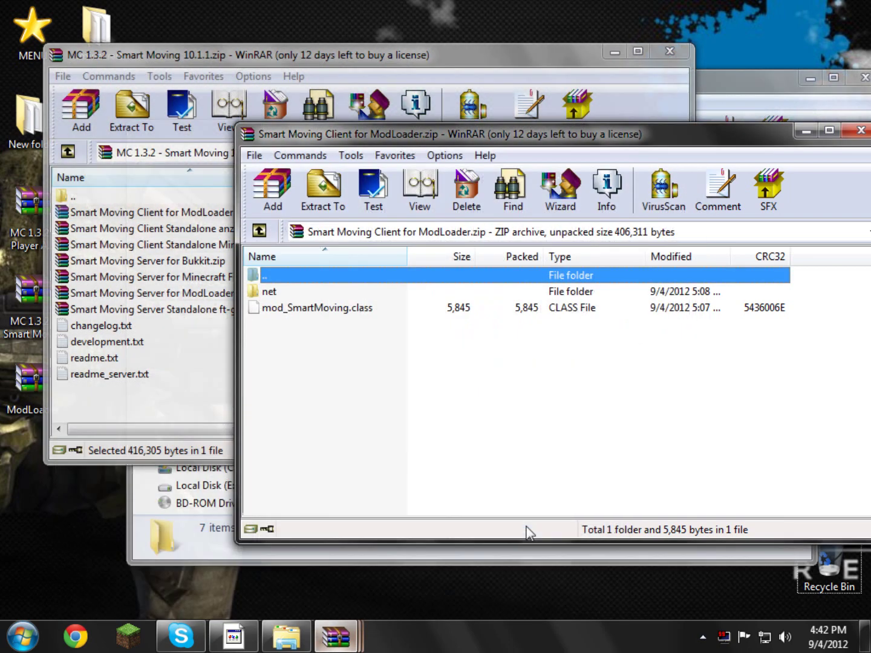
Close the Smart Moving 10.1.1 archive and arrange the minecraft.jar and Smart Moving Client for ModLoader.zip windows so both file lists are reachable.
click(835, 105)
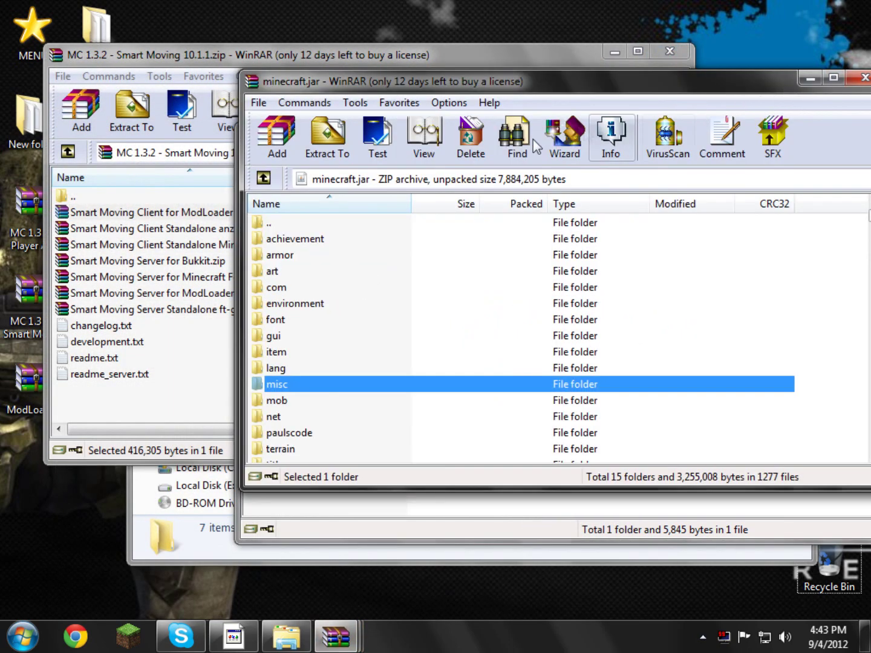
click(341, 553)
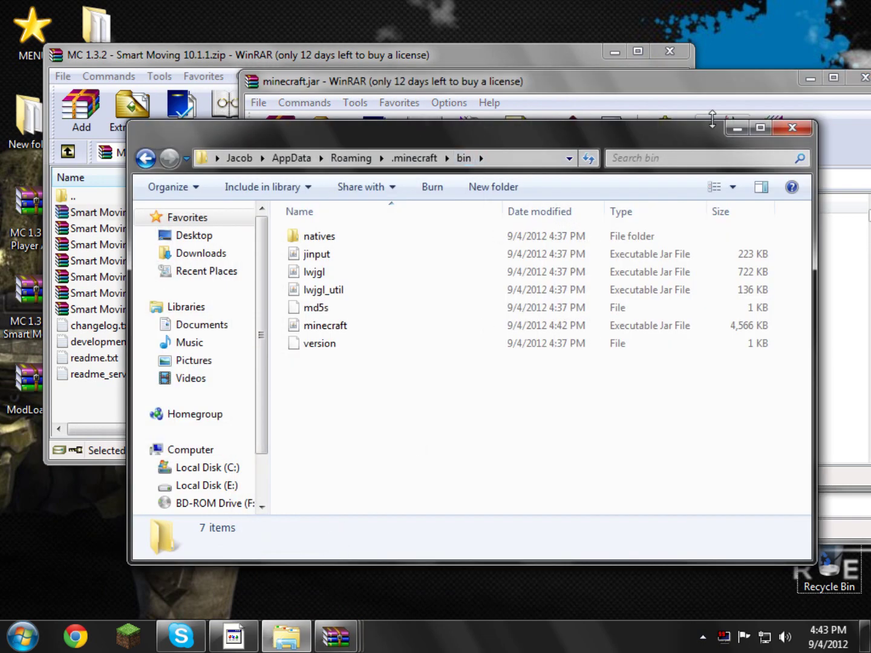
drag(542, 62, 544, 44)
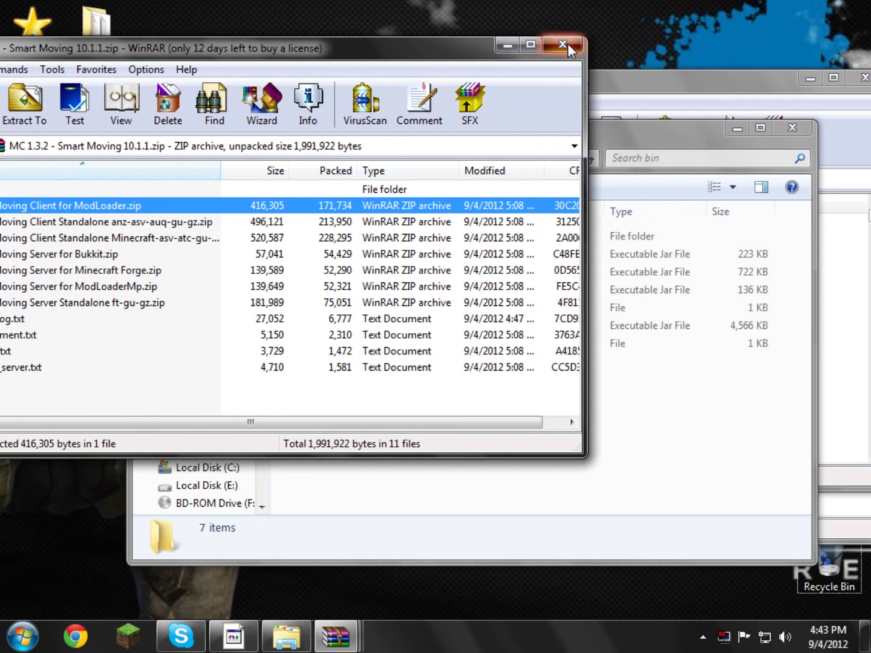
click(567, 45)
click(614, 84)
drag(614, 83, 455, 184)
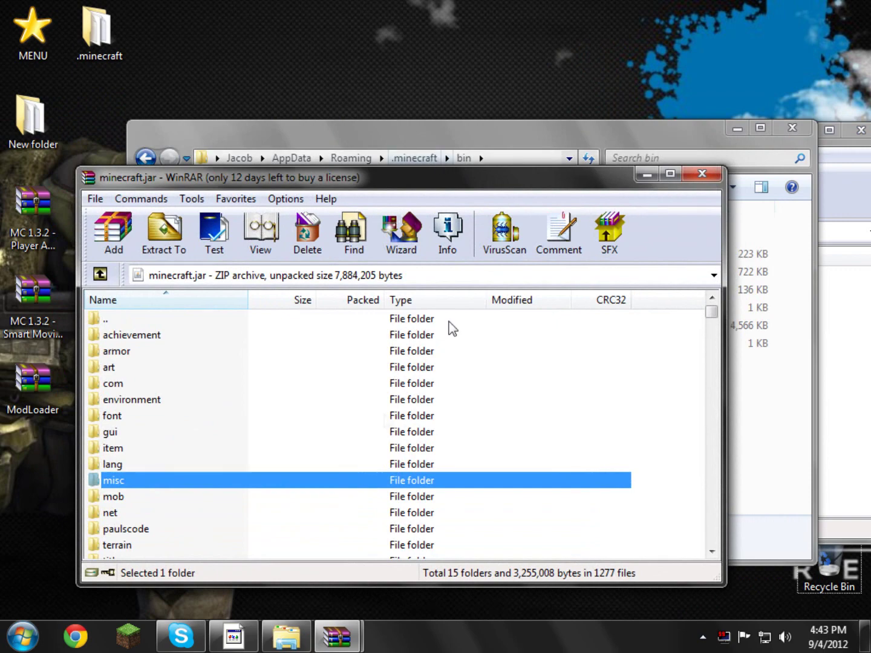
click(337, 636)
click(389, 590)
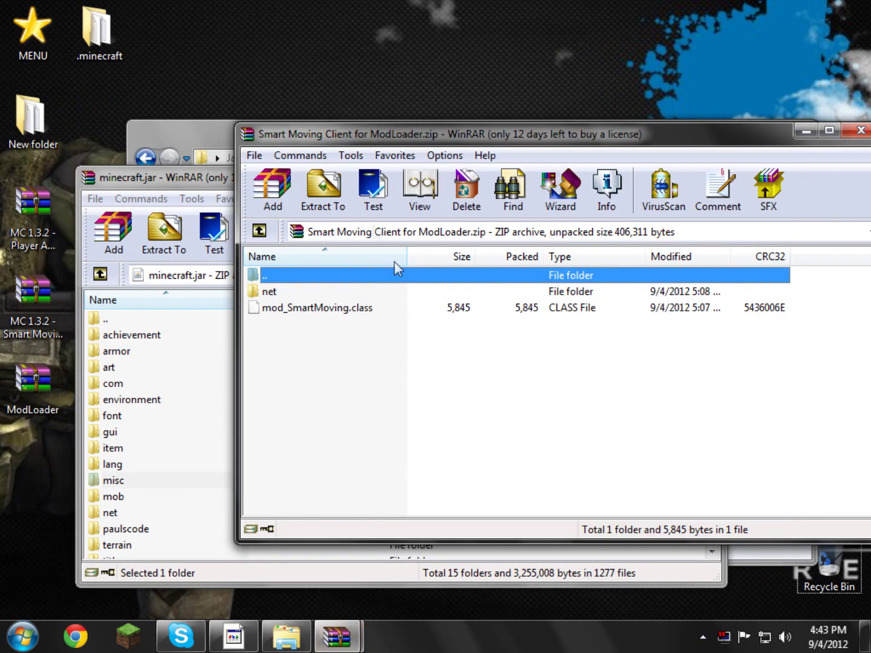
drag(350, 136, 402, 142)
drag(279, 176, 231, 65)
Try to add everything in Smart Moving Client for ModLoader.zip to minecraft.jar.
click(784, 388)
right_click(422, 363)
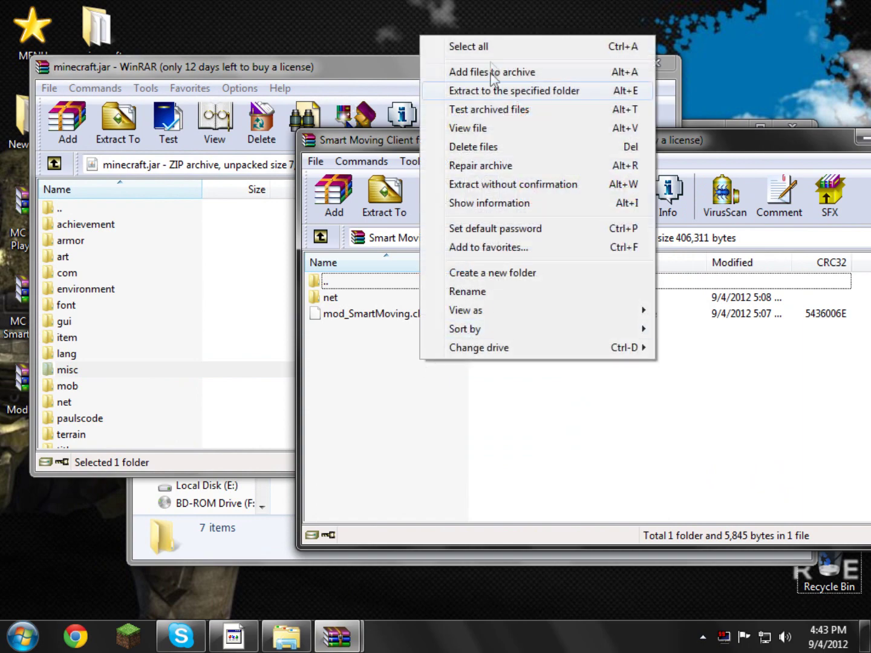
click(468, 46)
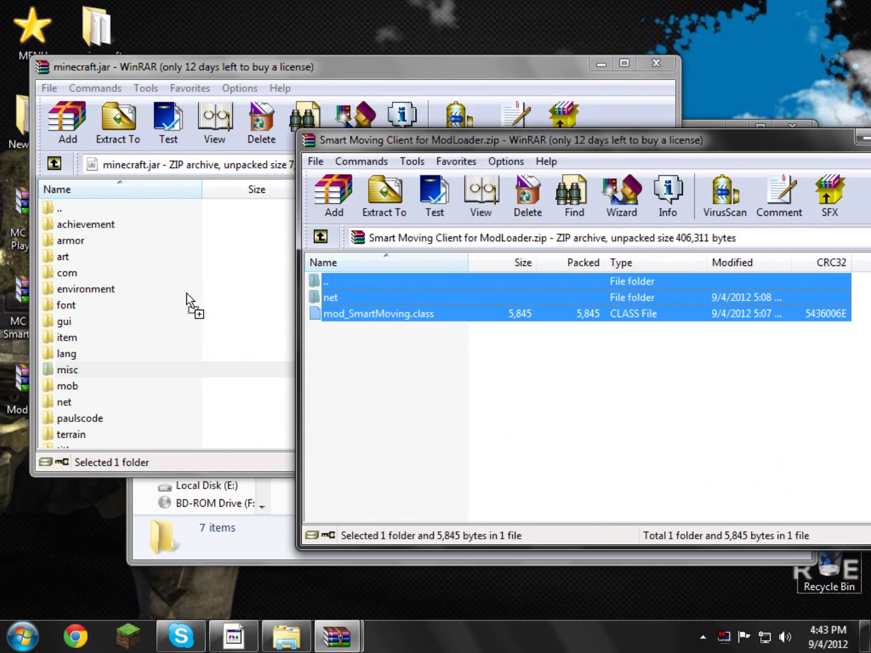
drag(187, 293, 186, 293)
click(131, 254)
click(400, 427)
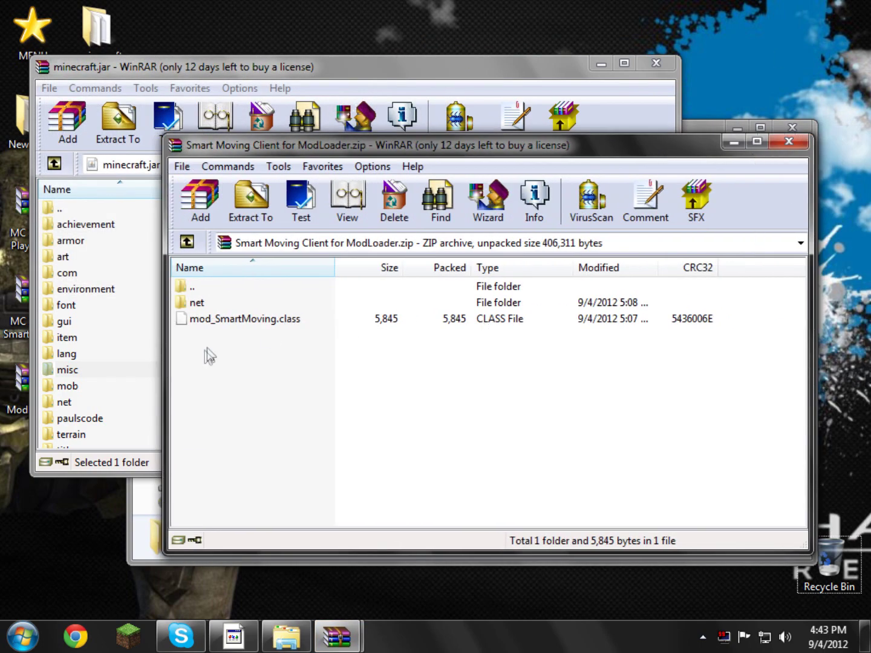
Retry adding the net folder and mod_SmartMoving.class to minecraft.jar, dismiss the diagnostics and close the client archive.
drag(208, 356, 218, 302)
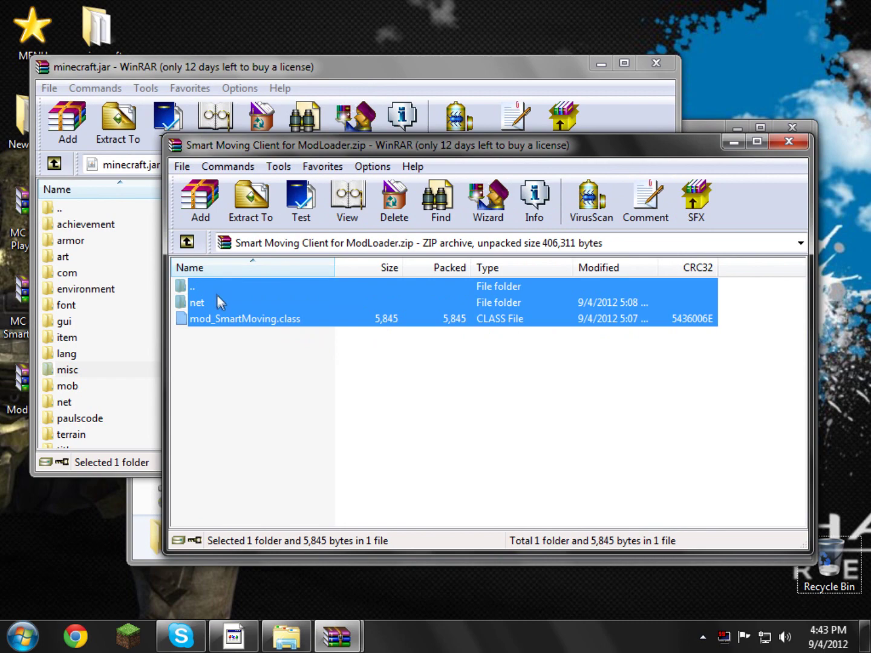
drag(52, 312, 53, 313)
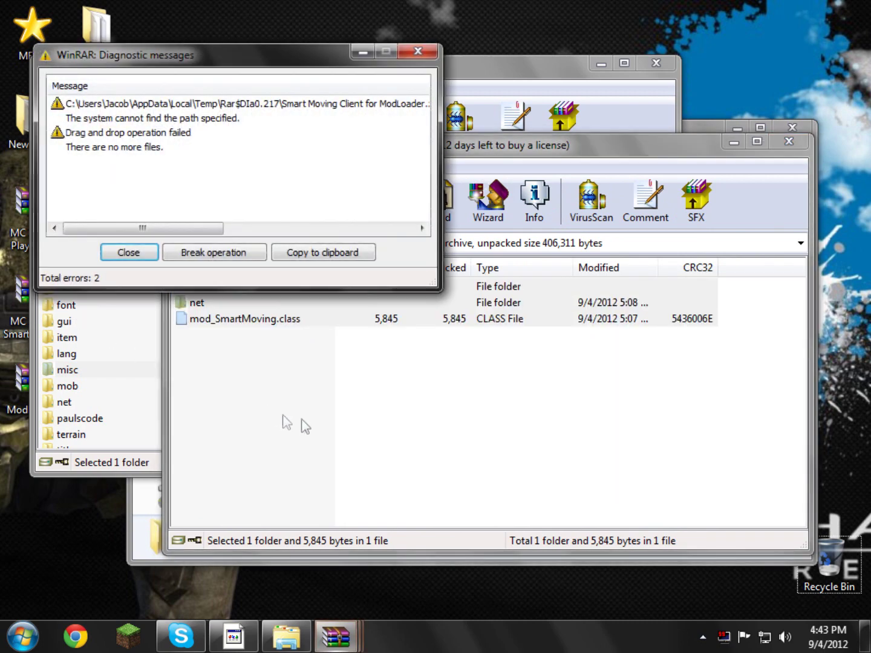
click(116, 255)
click(788, 139)
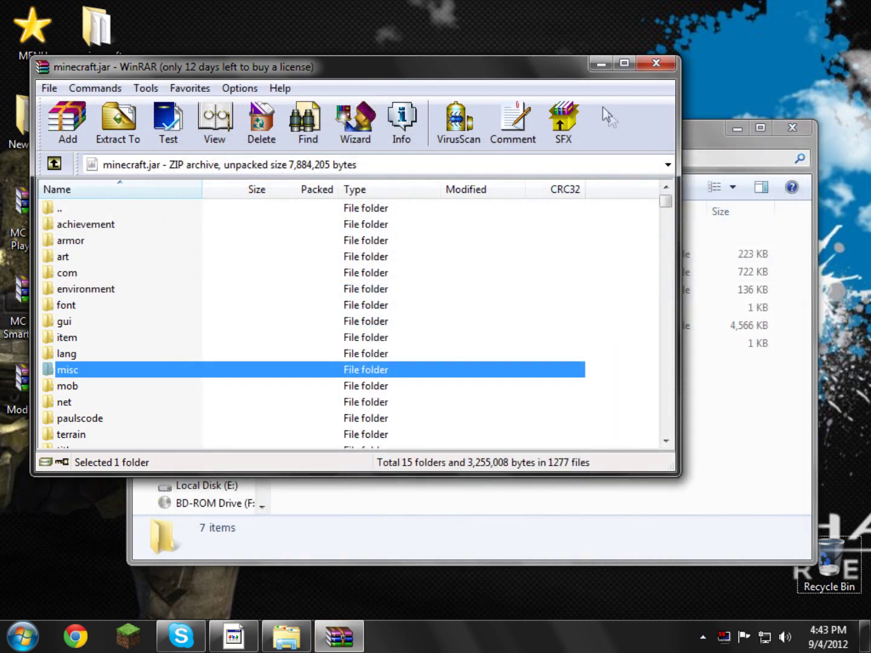
Extract Smart Moving Client for ModLoader.zip from the MC 1.3.2 - Smart Moving 10.1.1 archive to the desktop and close that archive.
drag(474, 59, 665, 47)
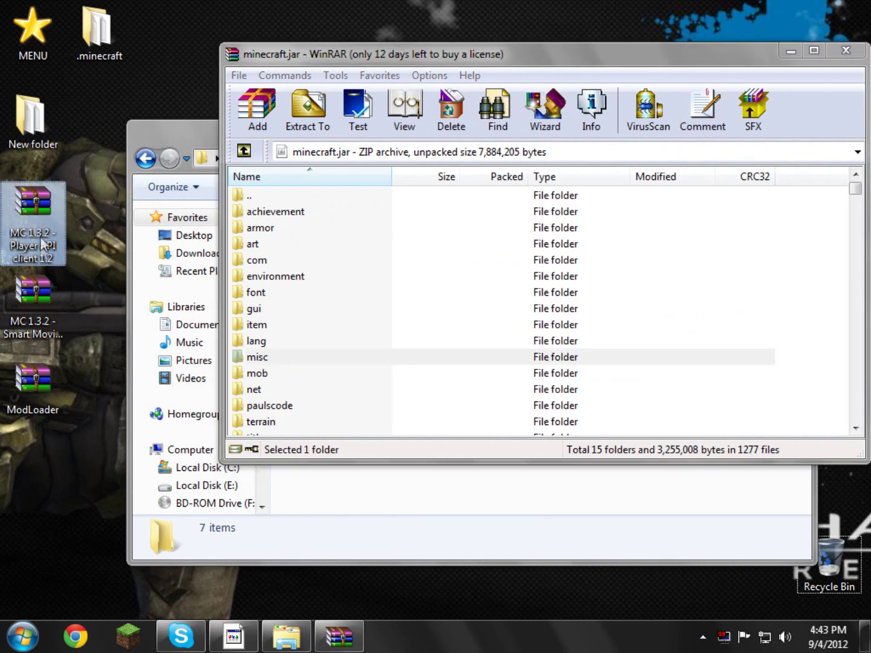
double_click(14, 316)
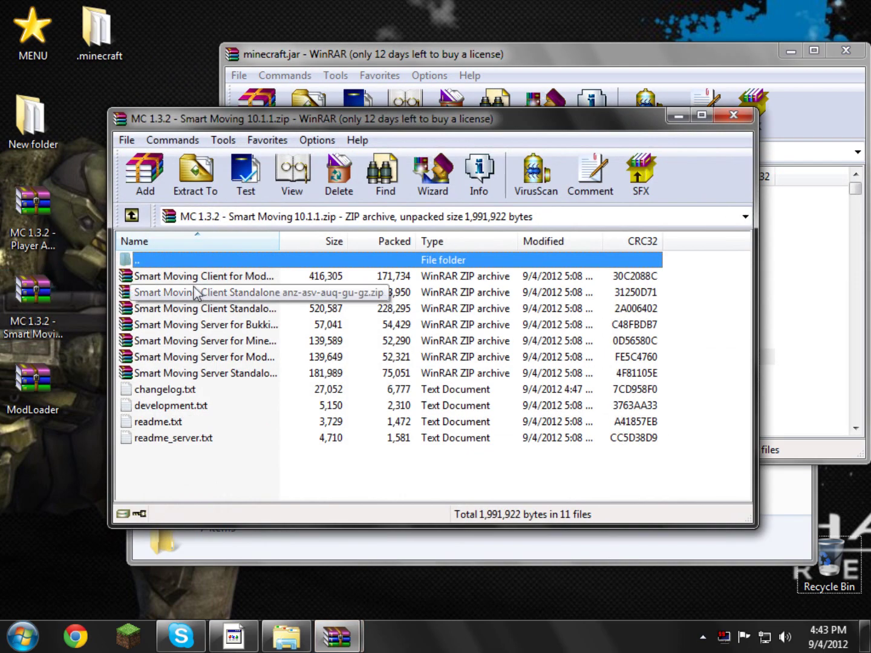
click(259, 277)
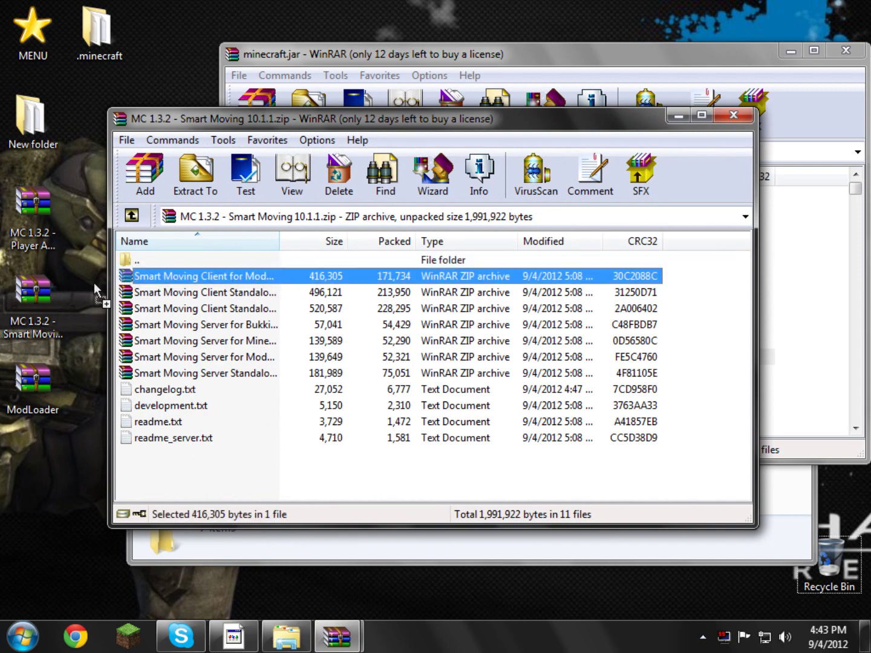
drag(97, 295, 3, 481)
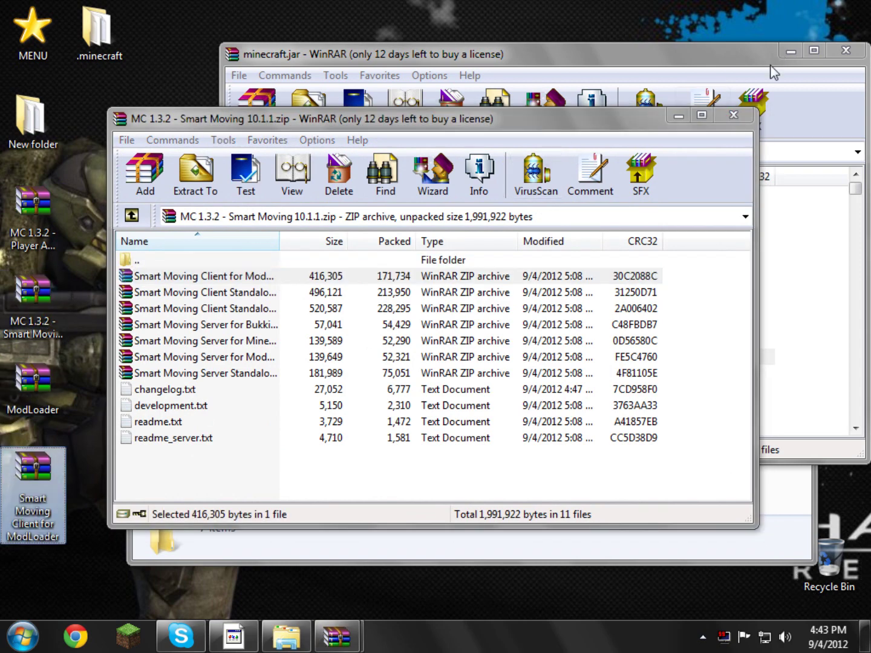
click(733, 115)
Add everything in the extracted Smart Moving Client for ModLoader.zip to minecraft.jar and close the client archive.
double_click(31, 471)
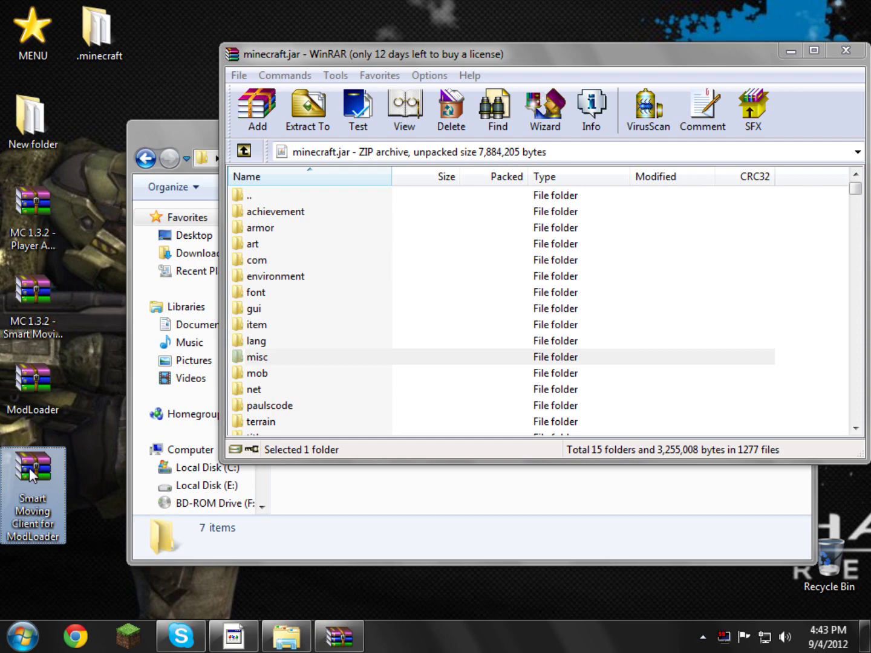
drag(272, 144, 170, 261)
right_click(148, 504)
click(221, 188)
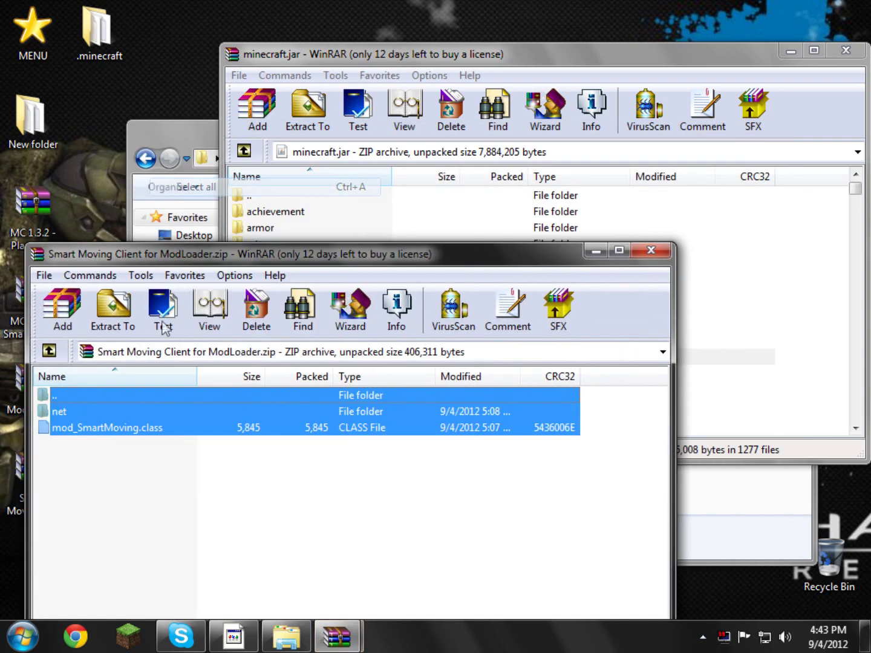
drag(727, 248, 729, 247)
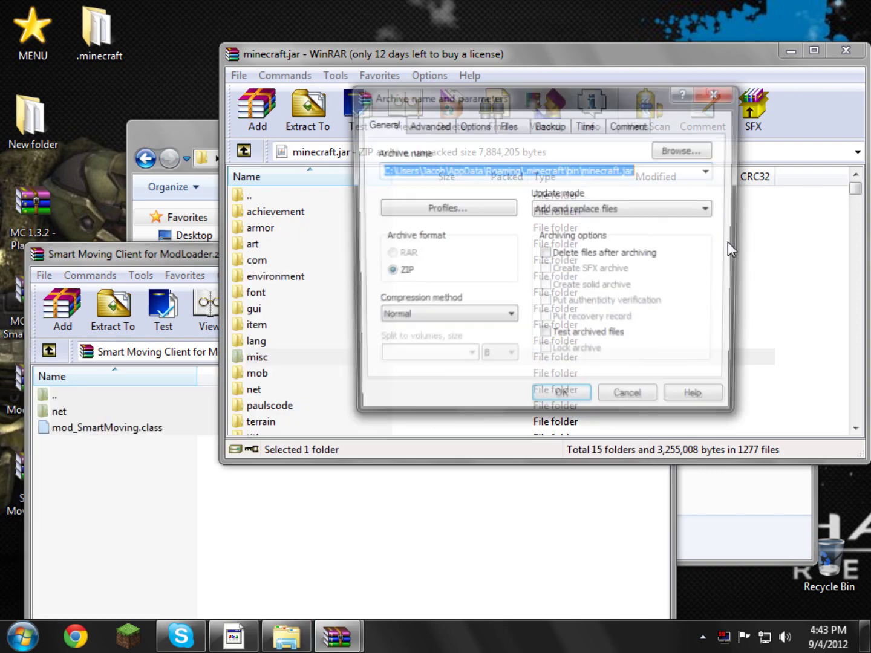
click(562, 409)
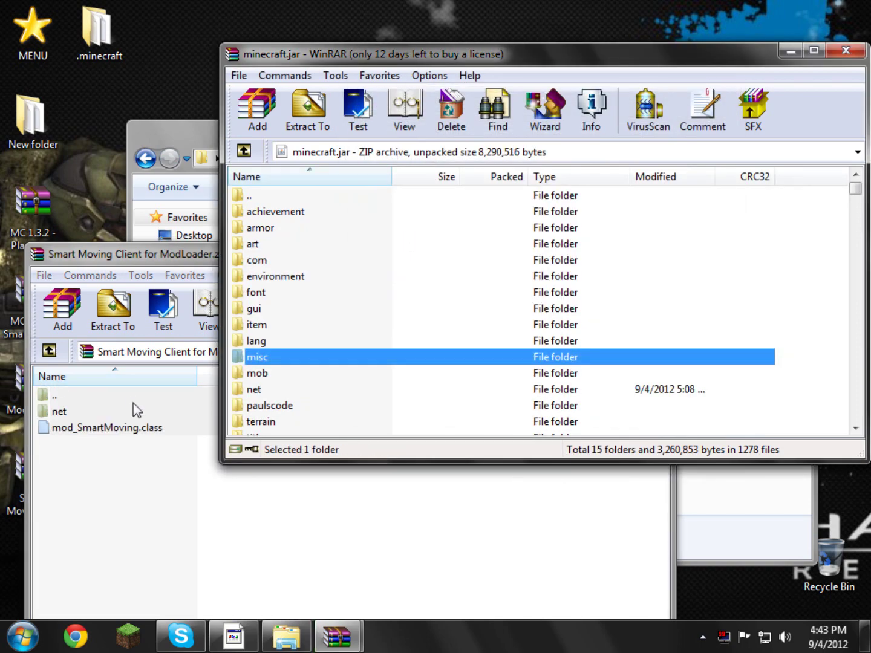
click(204, 255)
click(650, 252)
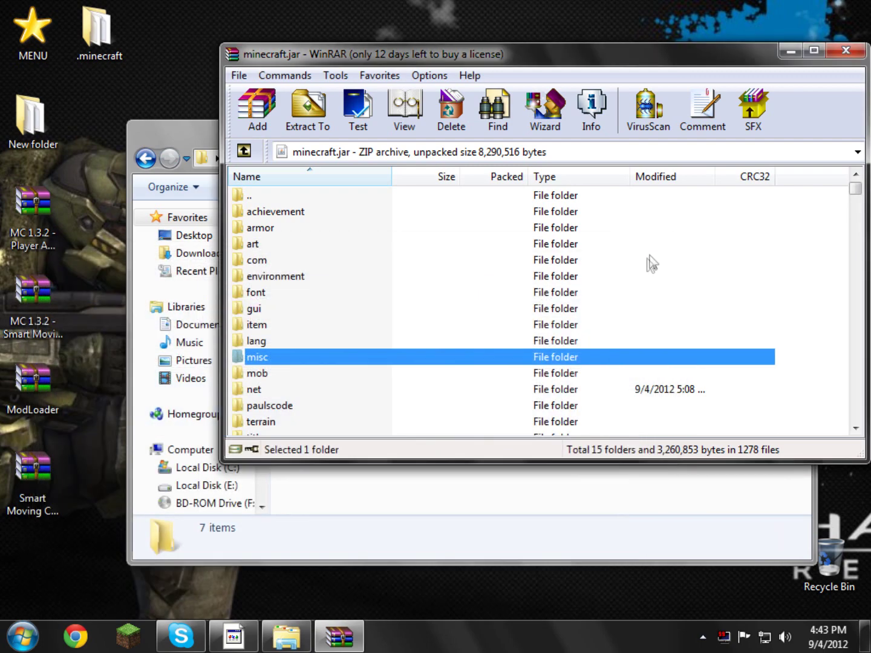
Close the minecraft.jar archive and the bin folder window.
click(18, 471)
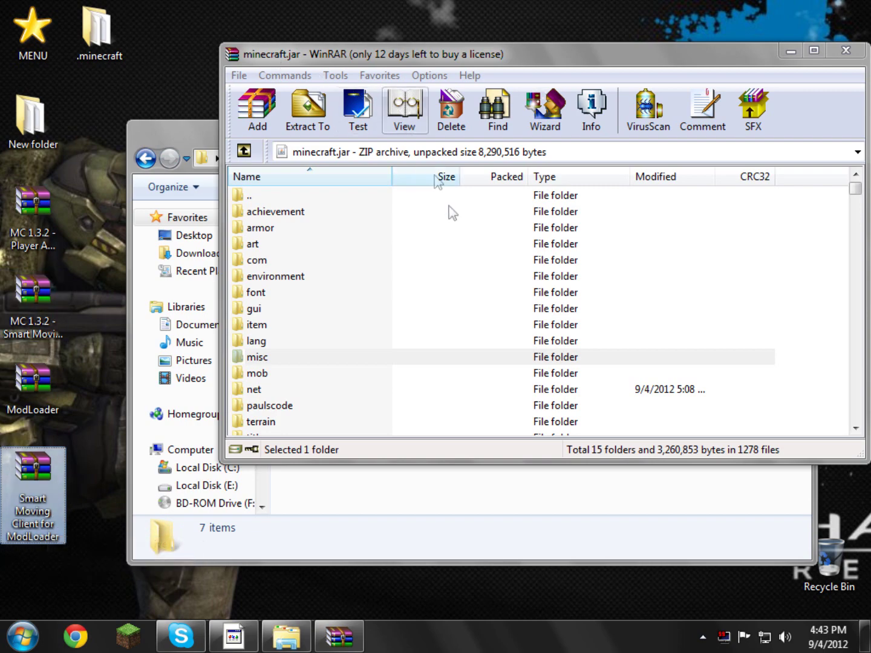
click(854, 58)
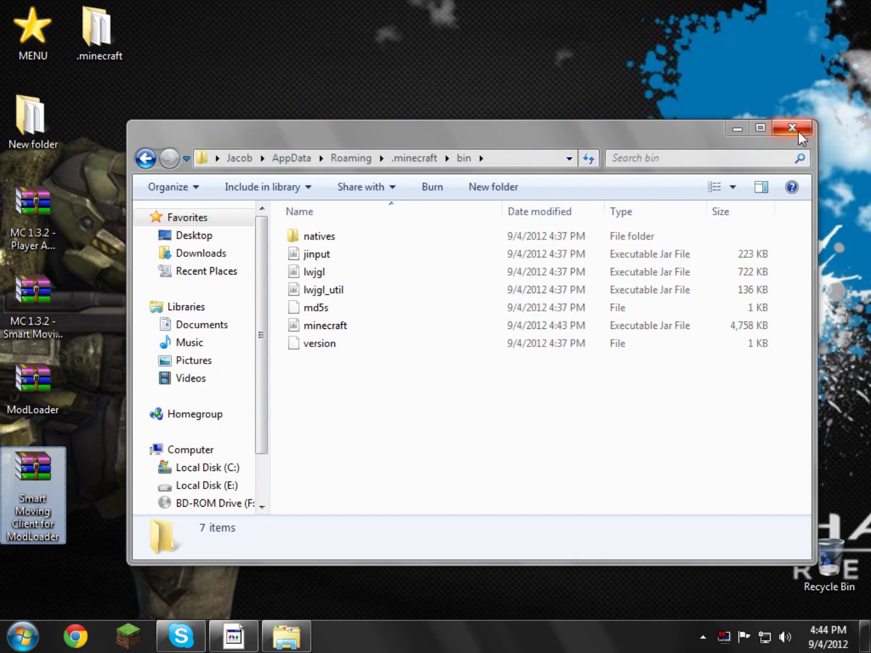
click(797, 130)
Switch to Minecraft, allow it to run, log in with the remembered account and maximize the game window.
click(128, 635)
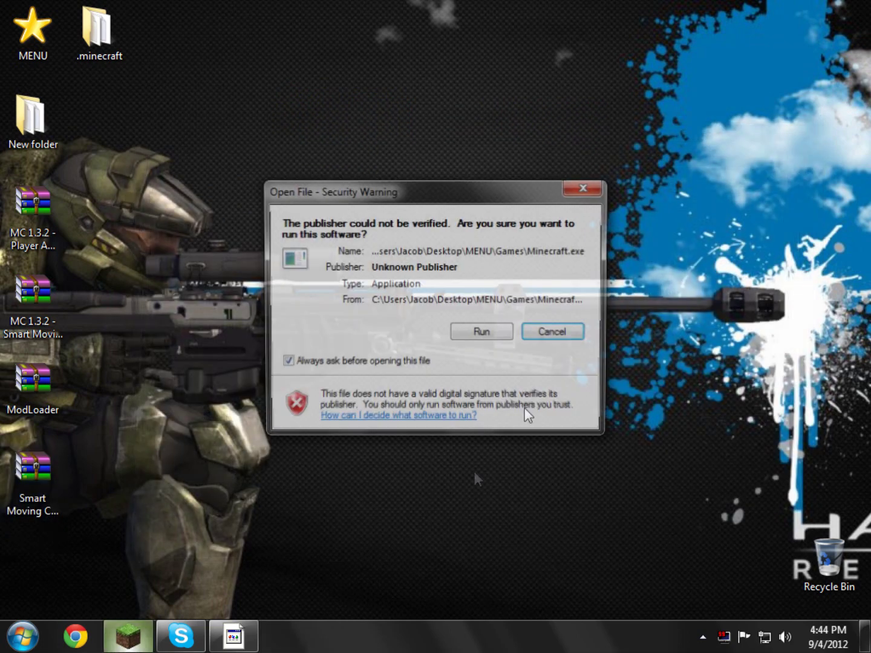
click(482, 334)
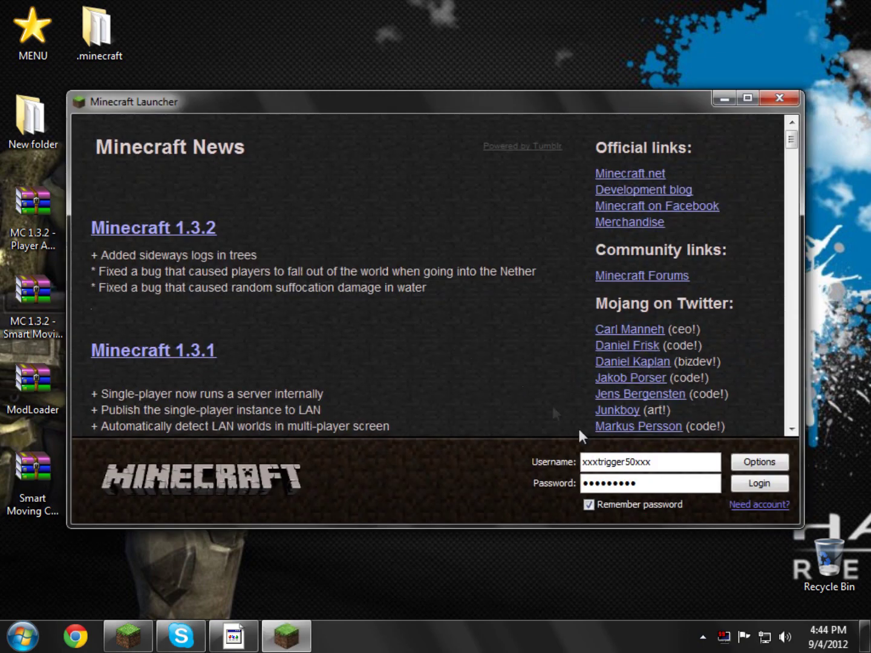
click(769, 486)
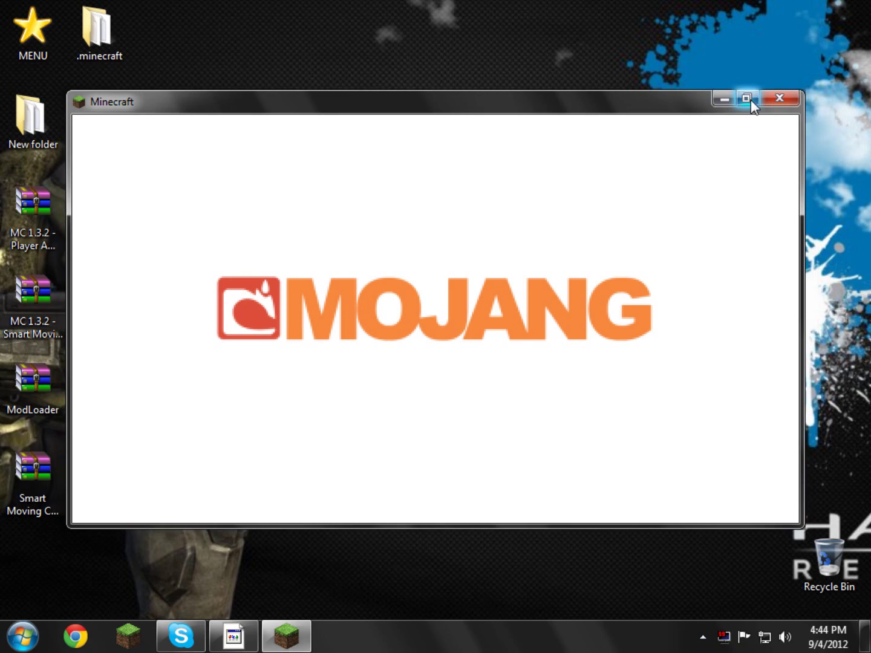
click(751, 100)
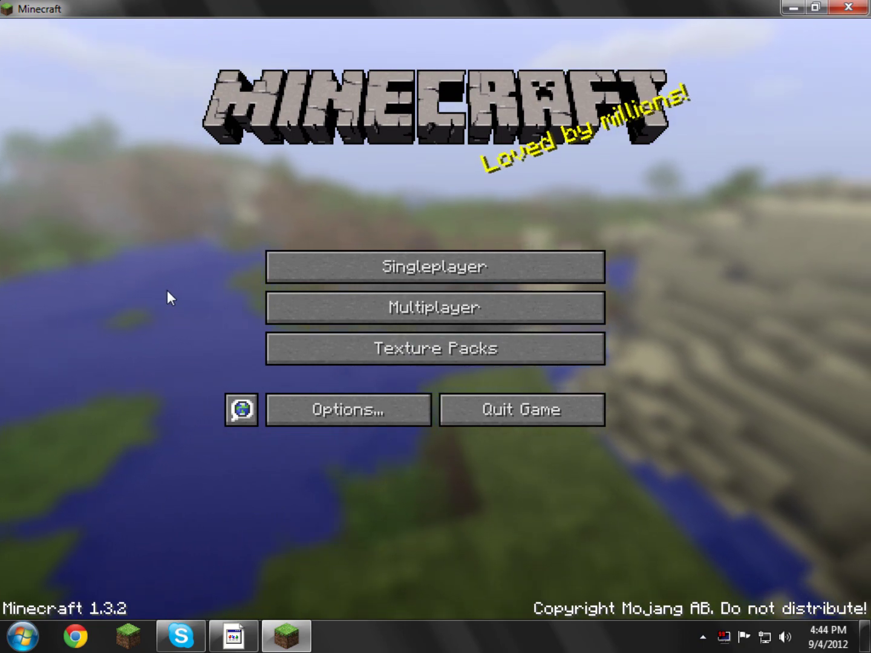
Rebind the Sprint control to the Up arrow key in the game options and return to the title screen.
click(321, 275)
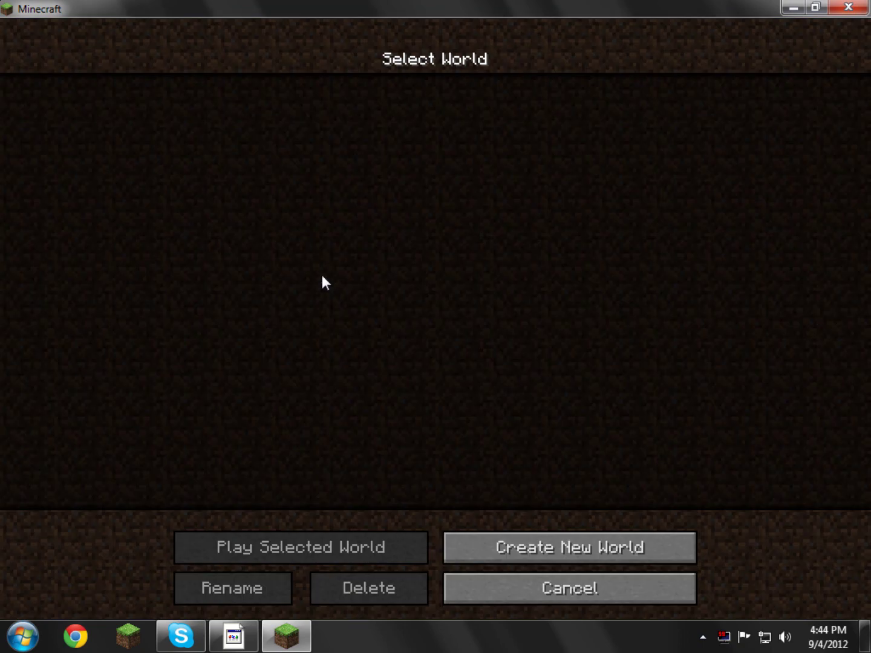
click(531, 588)
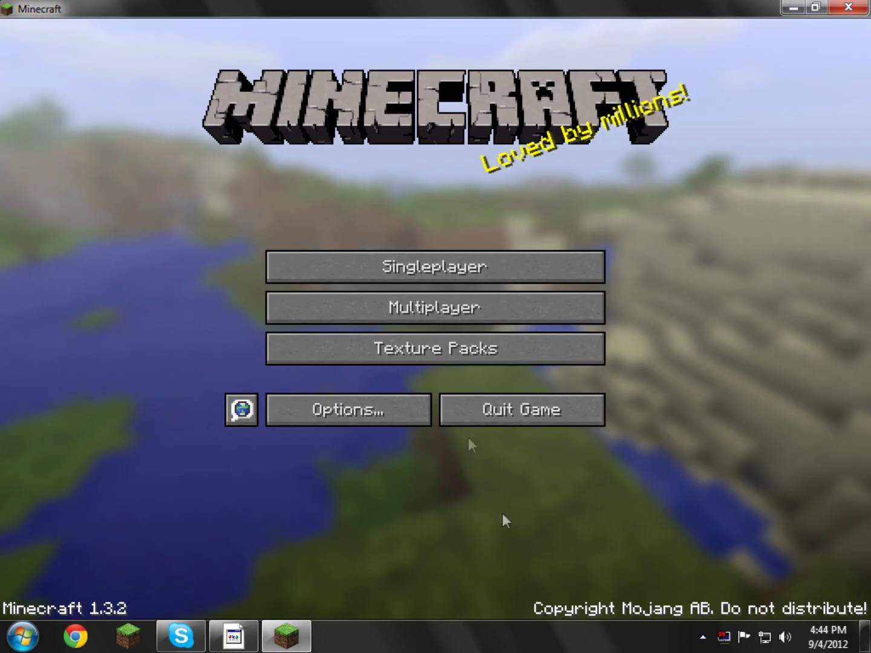
click(373, 415)
click(373, 422)
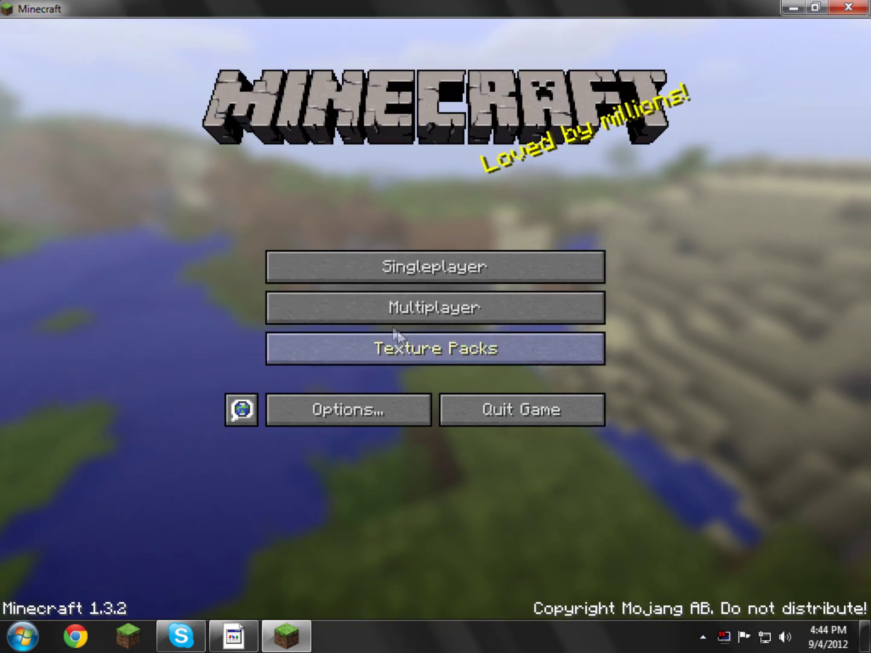
click(368, 406)
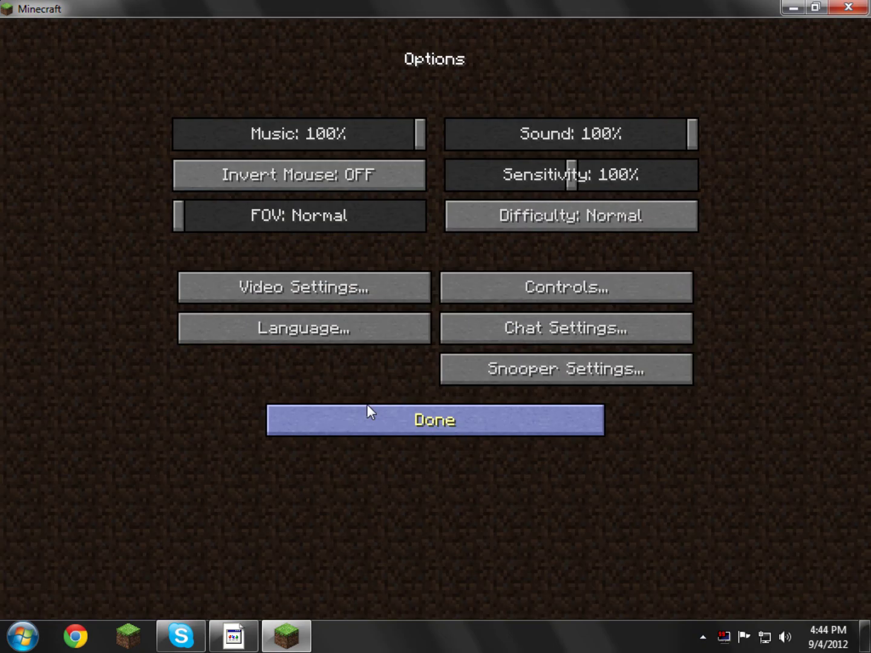
click(602, 299)
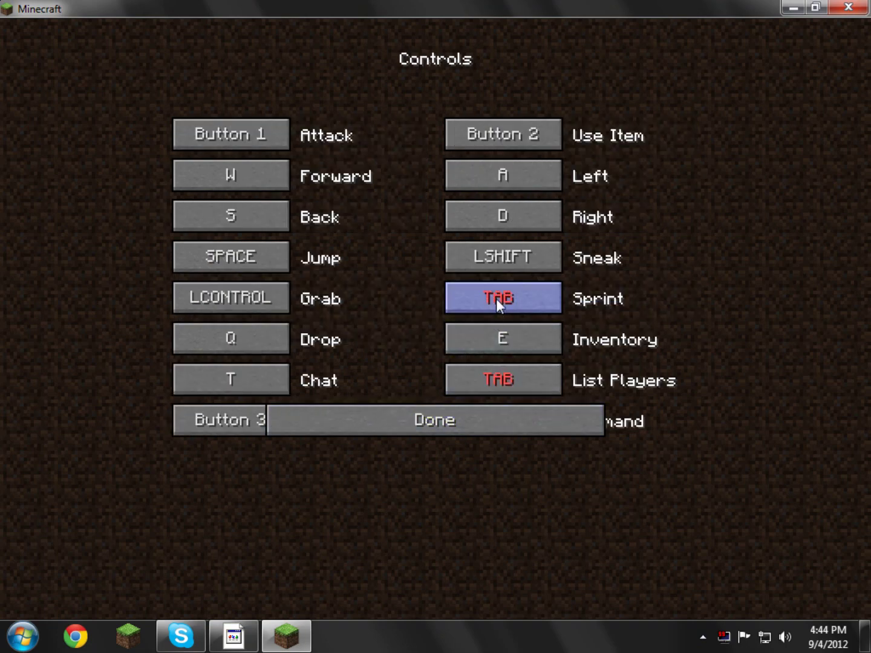
click(496, 298)
key(Up)
click(356, 416)
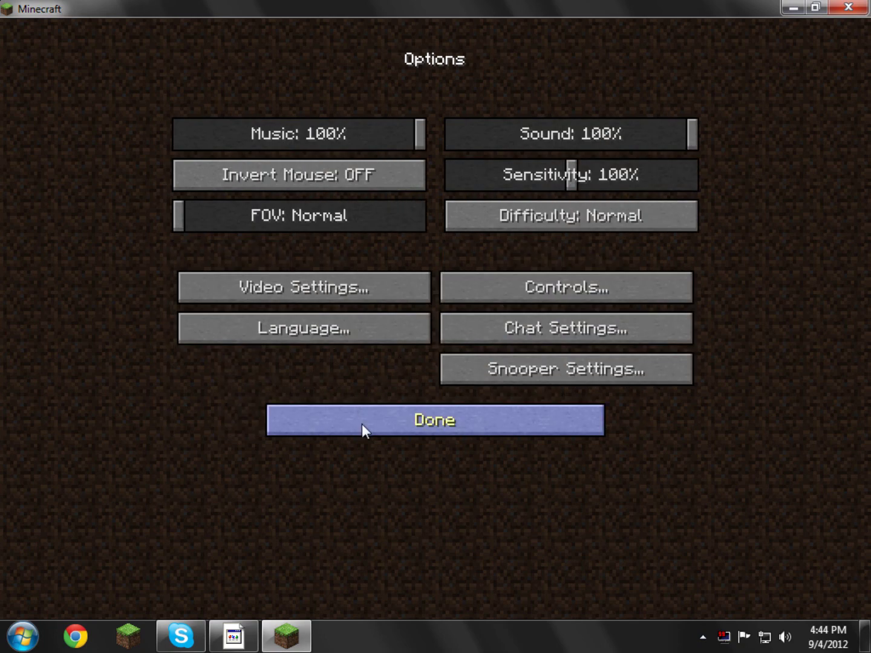
click(362, 423)
Create a new single-player world in Creative mode with the Superflat world type.
click(381, 272)
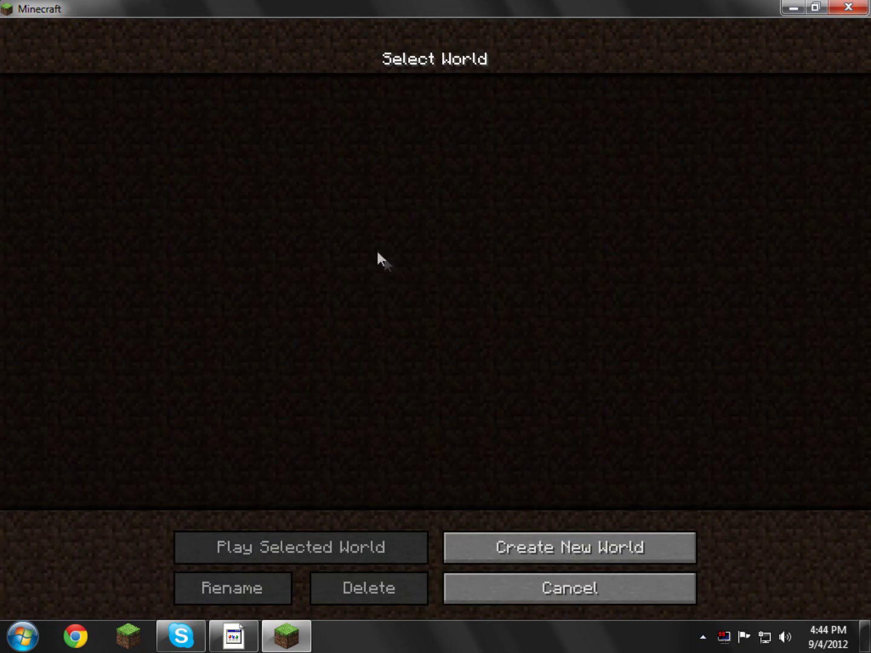
click(527, 561)
click(469, 211)
click(465, 326)
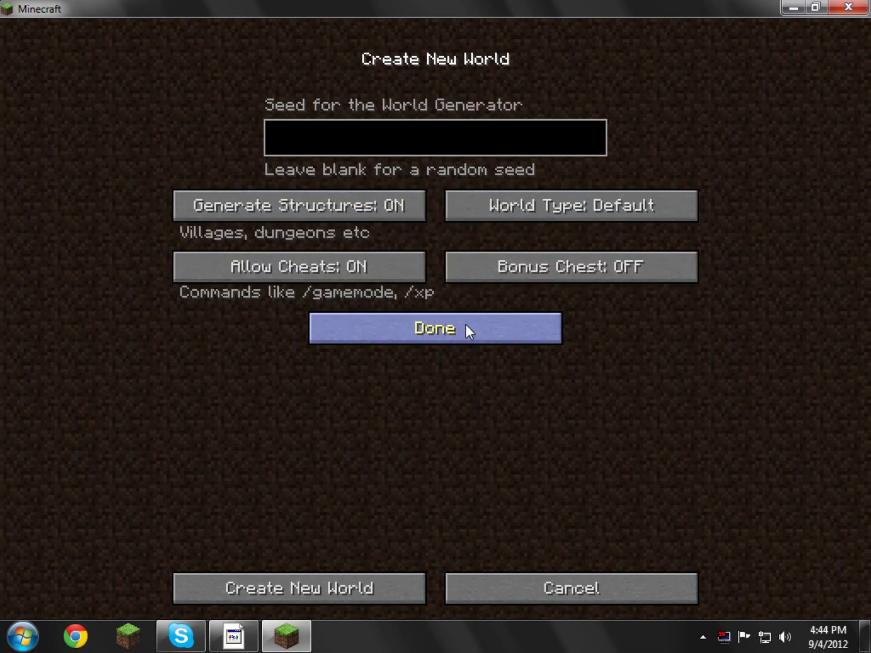
click(535, 215)
click(535, 216)
click(535, 216)
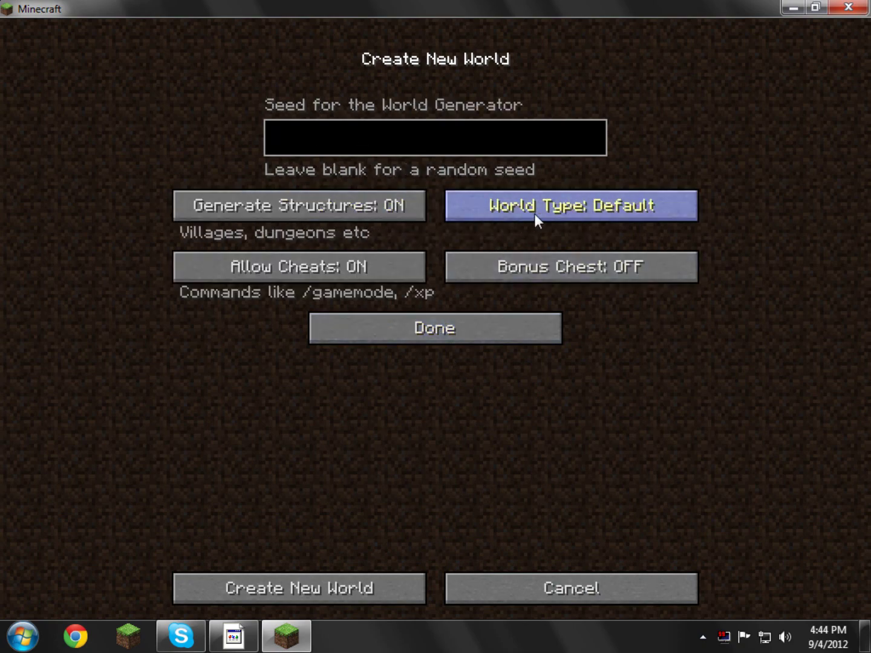
click(535, 214)
click(341, 603)
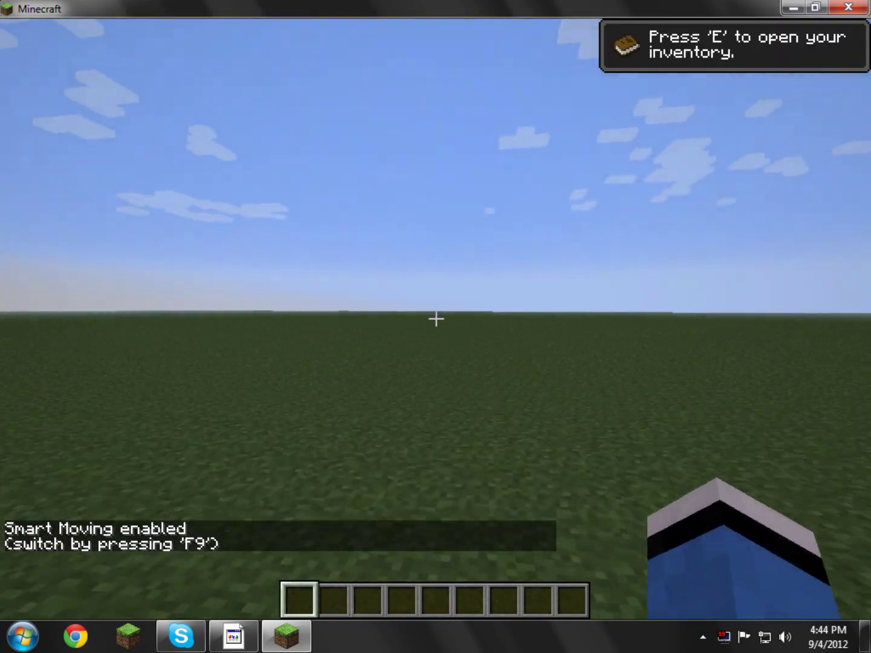
Switch to third-person view and try out the Smart Moving animations by running and flying the character towards the village.
key(e)
key(e)
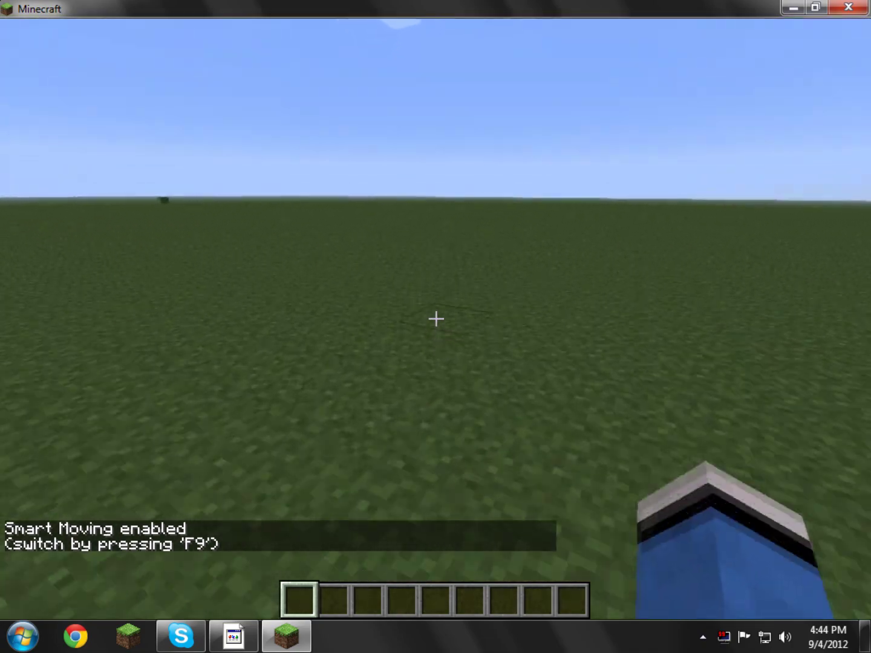
key(F5)
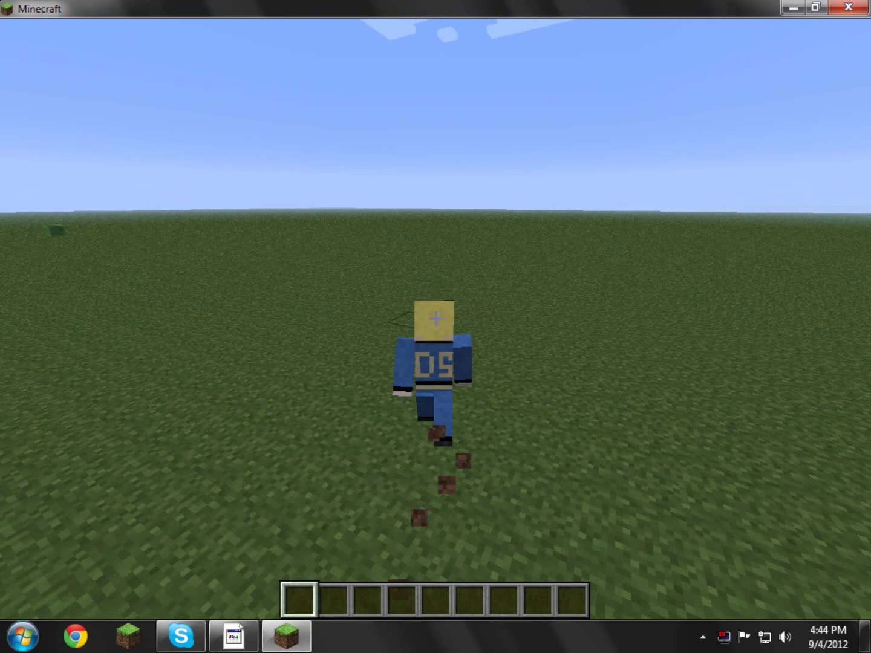
key(w)
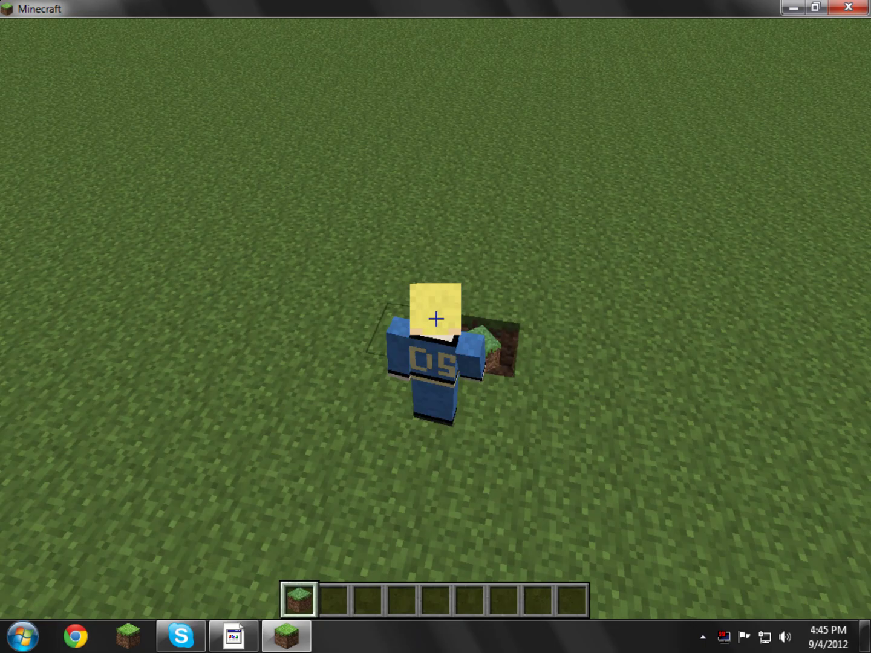
drag(435, 319, 437, 318)
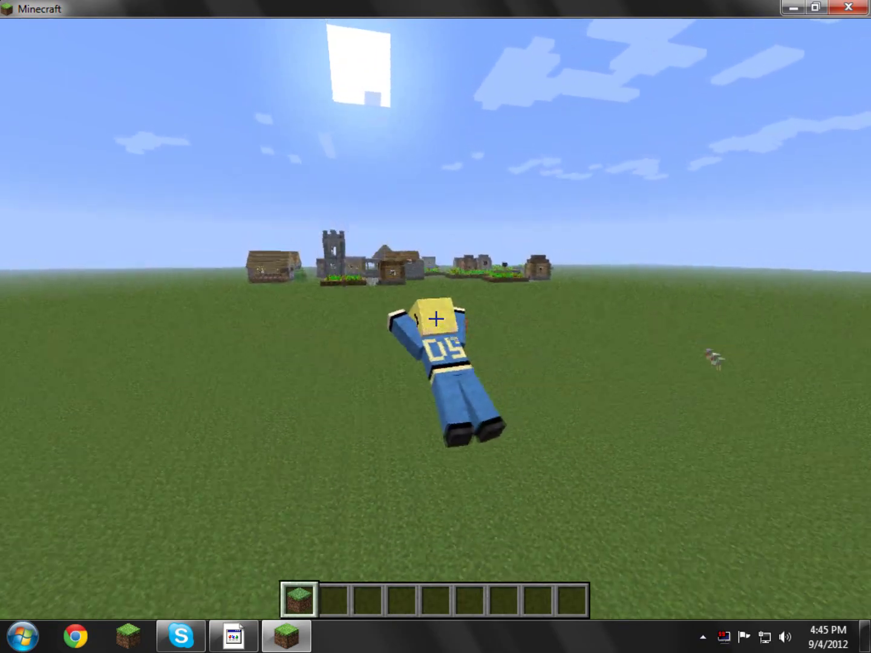
key(w)
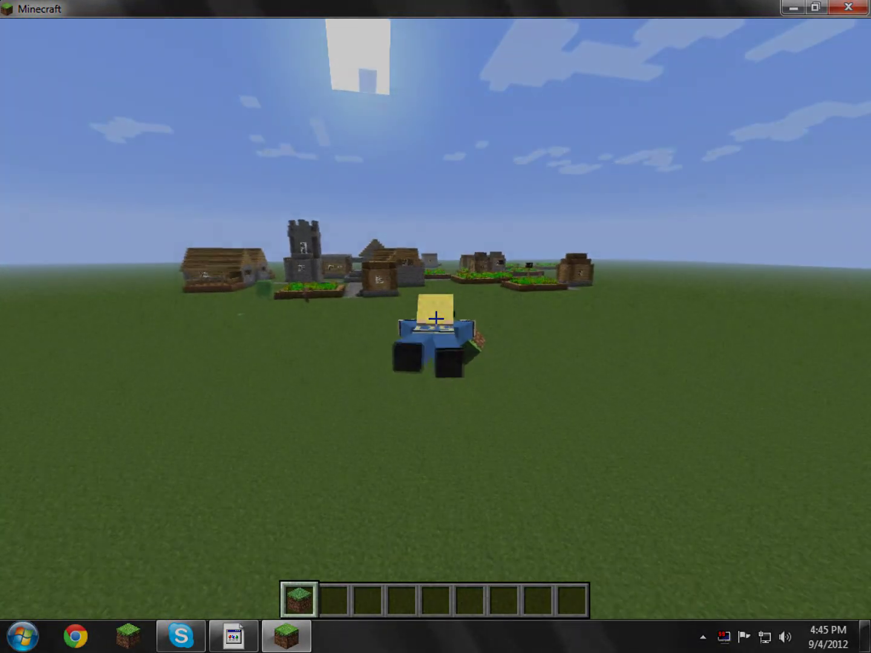